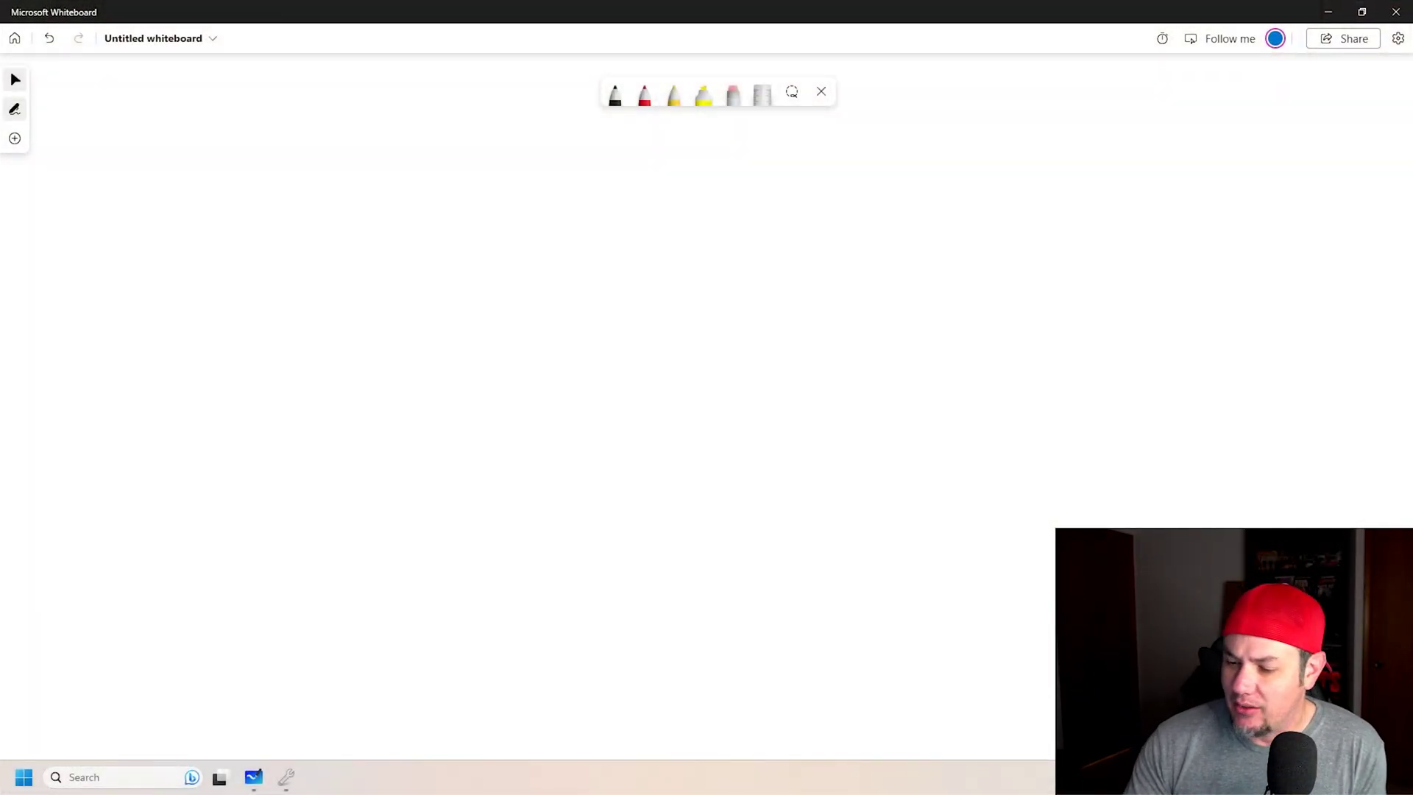
Draw a black triangle on the whiteboard.
left_click(345, 169)
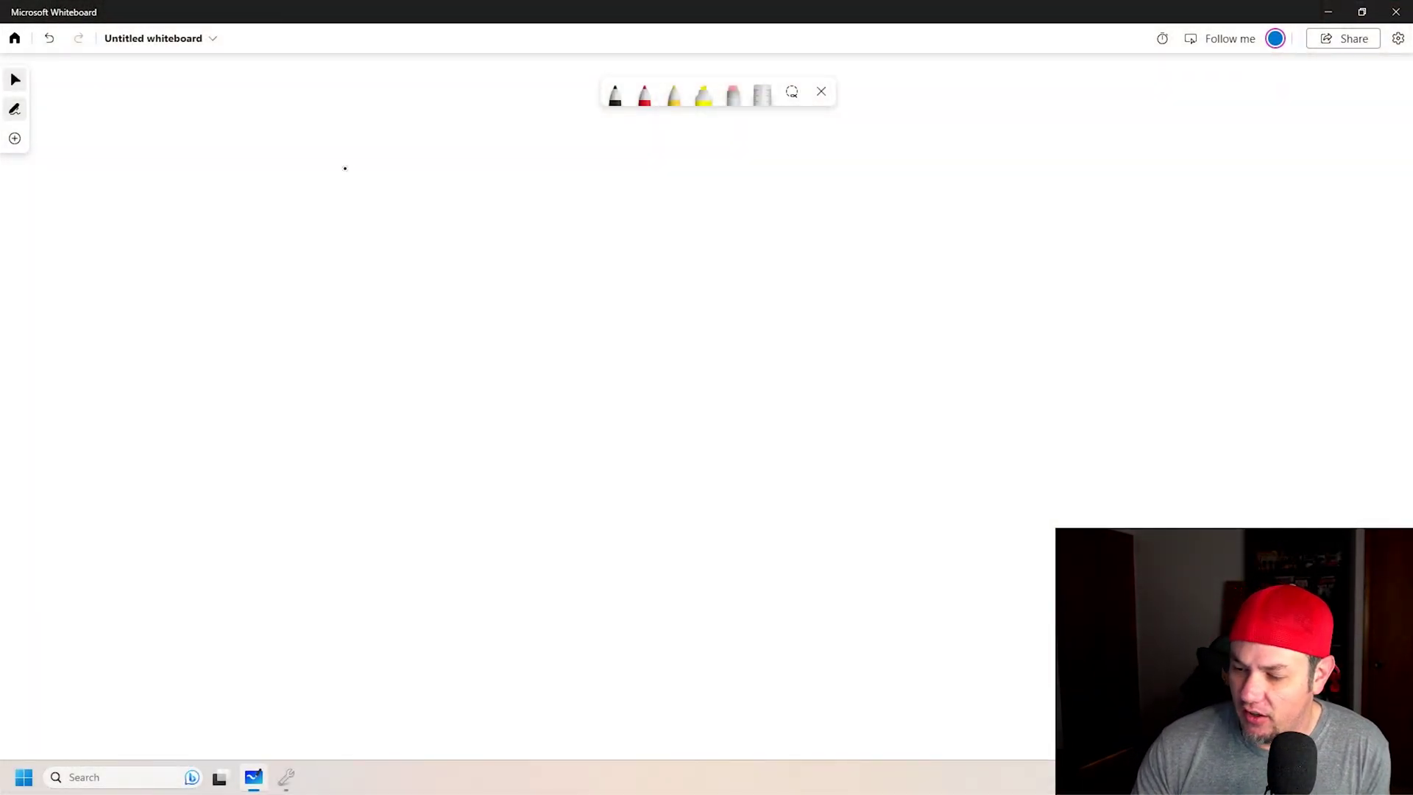
left_click(616, 94)
left_click_drag(403, 217, 227, 542)
left_click_drag(409, 215, 551, 546)
left_click_drag(253, 533, 600, 491)
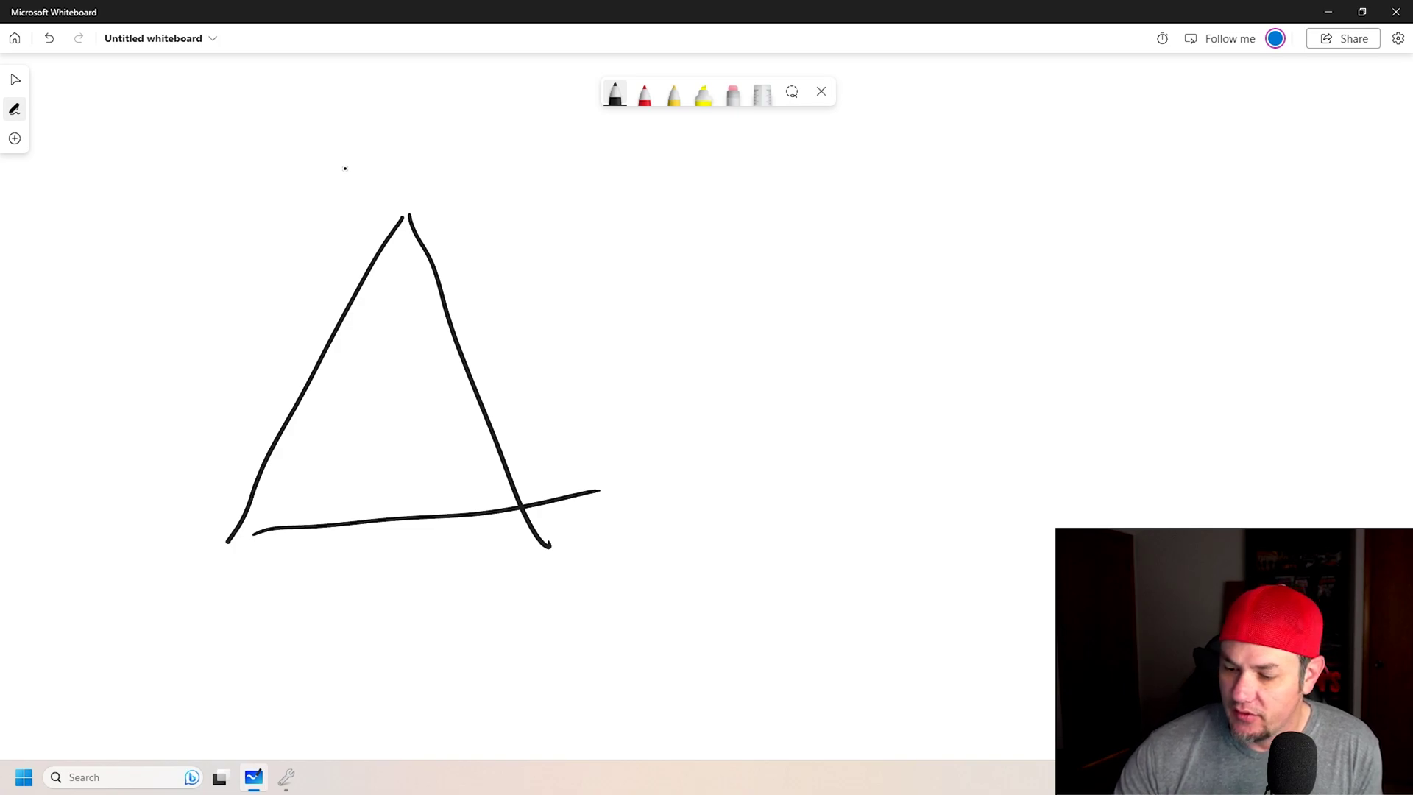
Letter the triangle's corners, including A and Z, and scribble in red inside it.
mouse_move(349, 174)
left_mouse_down()
mouse_move(363, 225)
mouse_move(376, 131)
left_mouse_up()
left_click_drag(360, 198, 387, 163)
mouse_move(182, 501)
left_mouse_down()
mouse_move(178, 447)
mouse_move(205, 477)
left_mouse_up()
left_click_drag(553, 422, 540, 501)
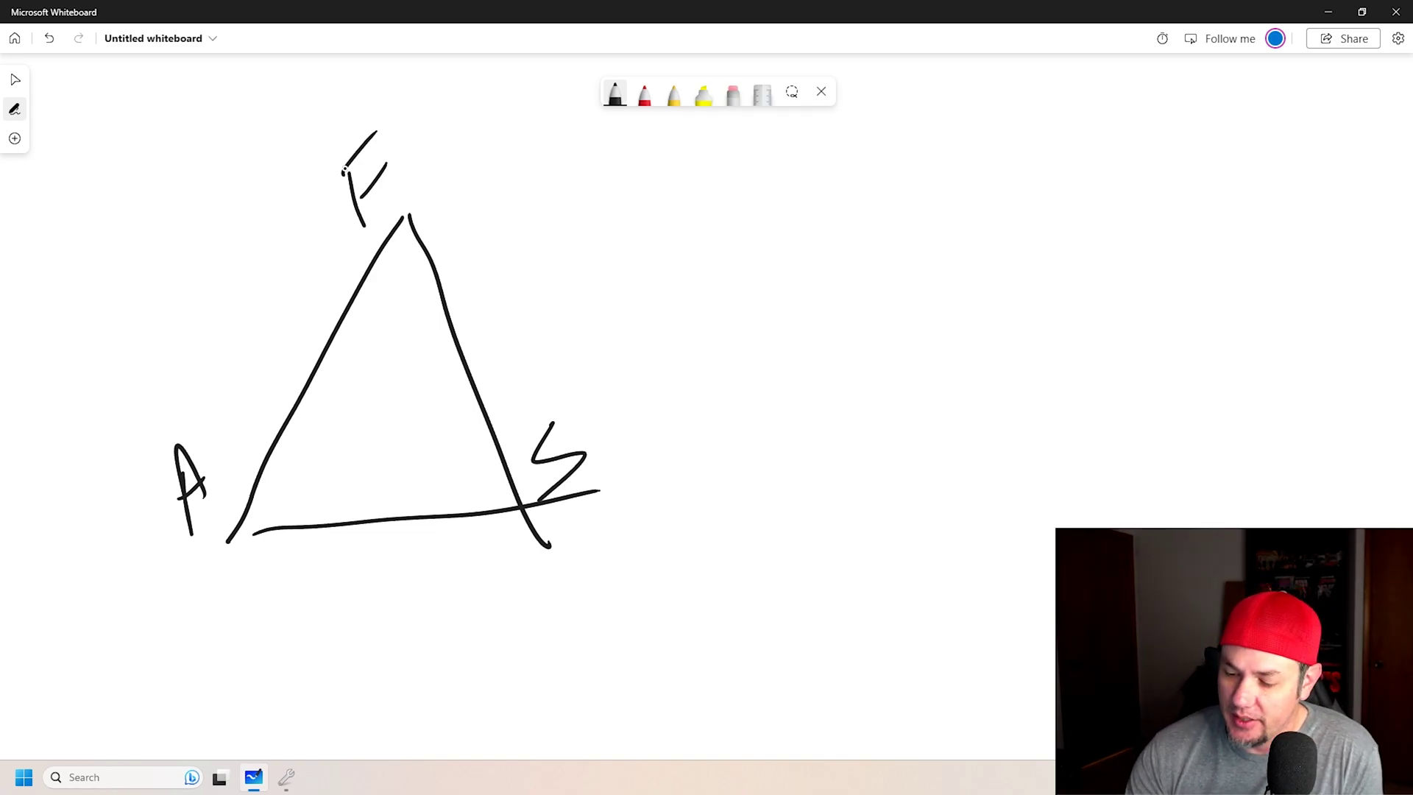
left_click(644, 94)
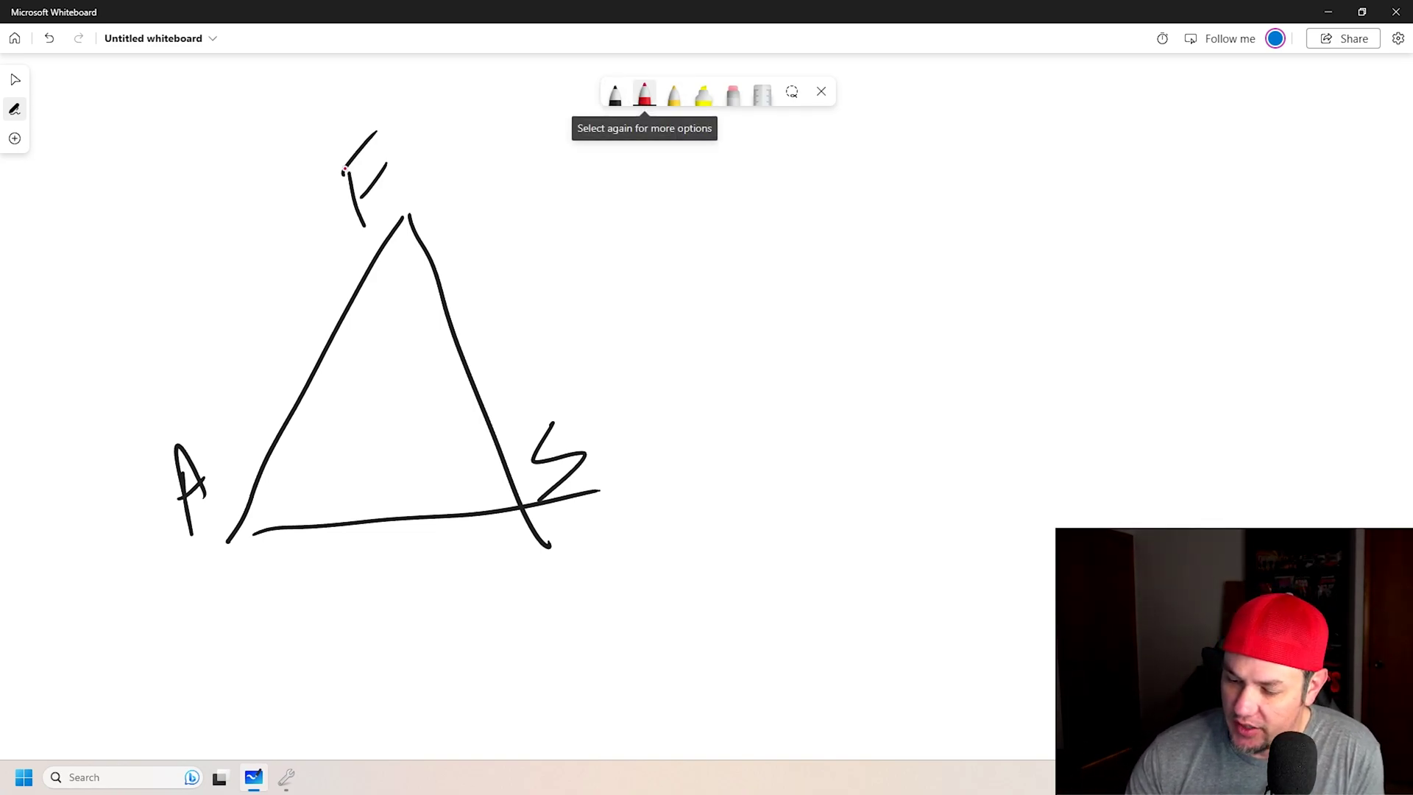
mouse_move(359, 388)
left_mouse_down()
mouse_move(414, 399)
mouse_move(434, 459)
mouse_move(460, 441)
left_mouse_up()
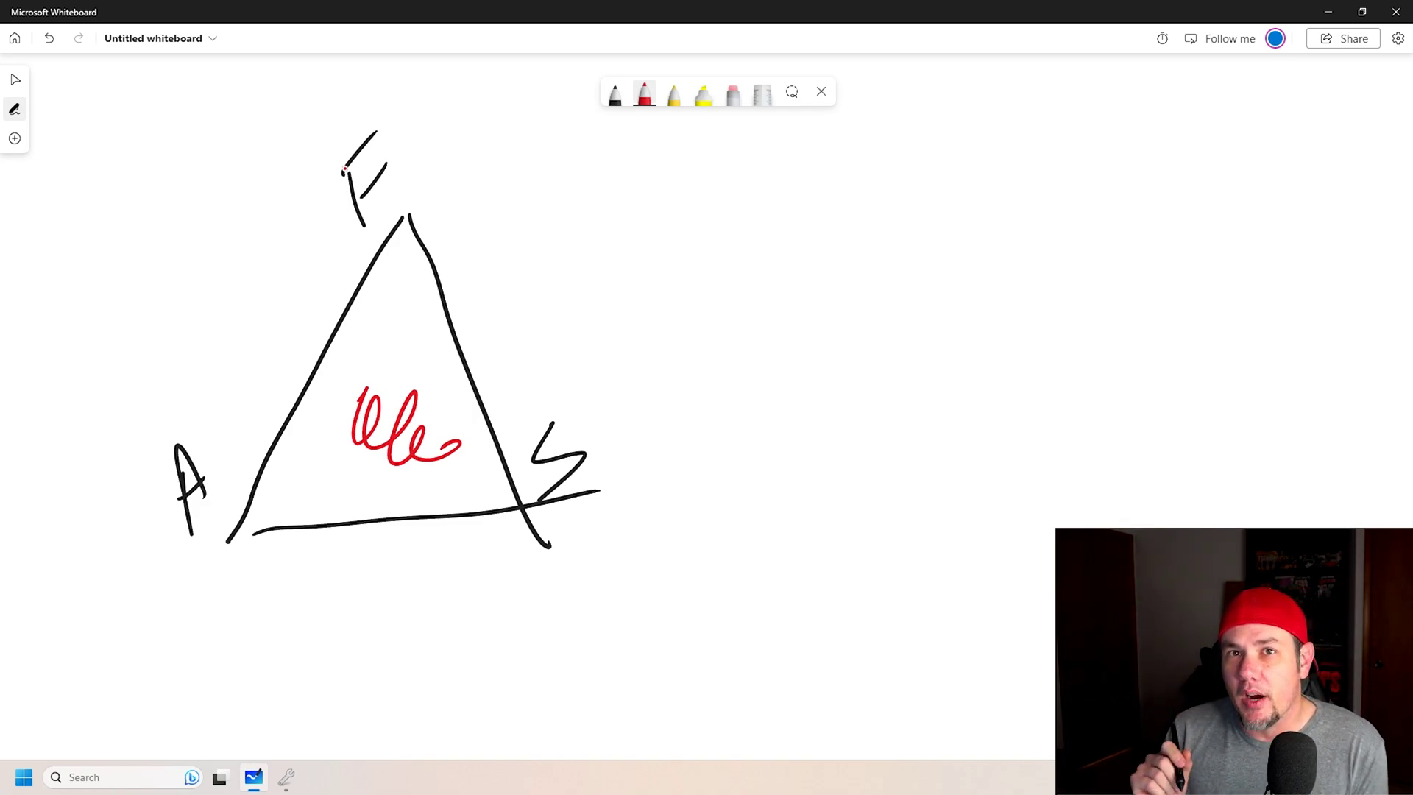
Circle the letter above the triangle's apex with a black oval.
left_click(615, 92)
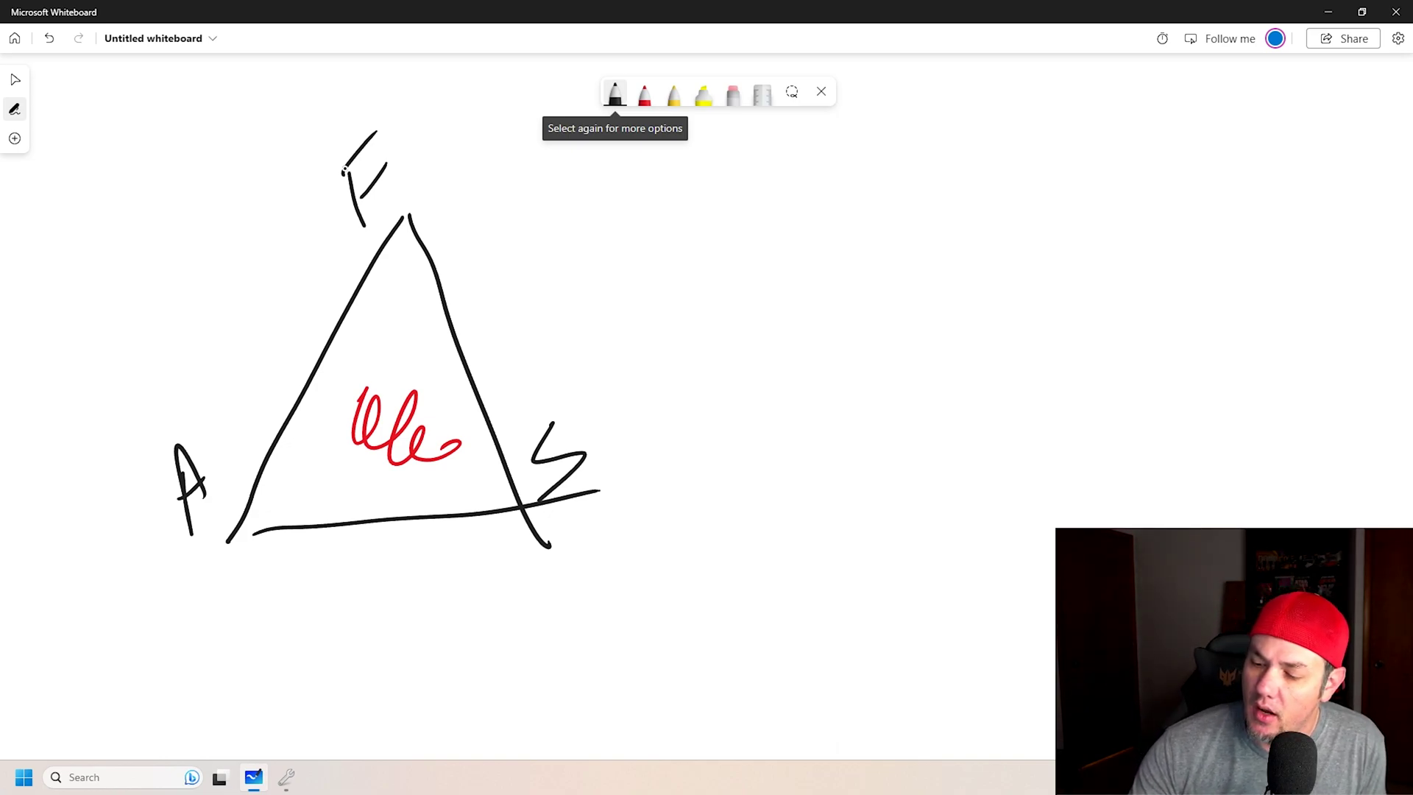
mouse_move(346, 101)
left_mouse_down()
mouse_move(371, 244)
mouse_move(291, 131)
left_mouse_up()
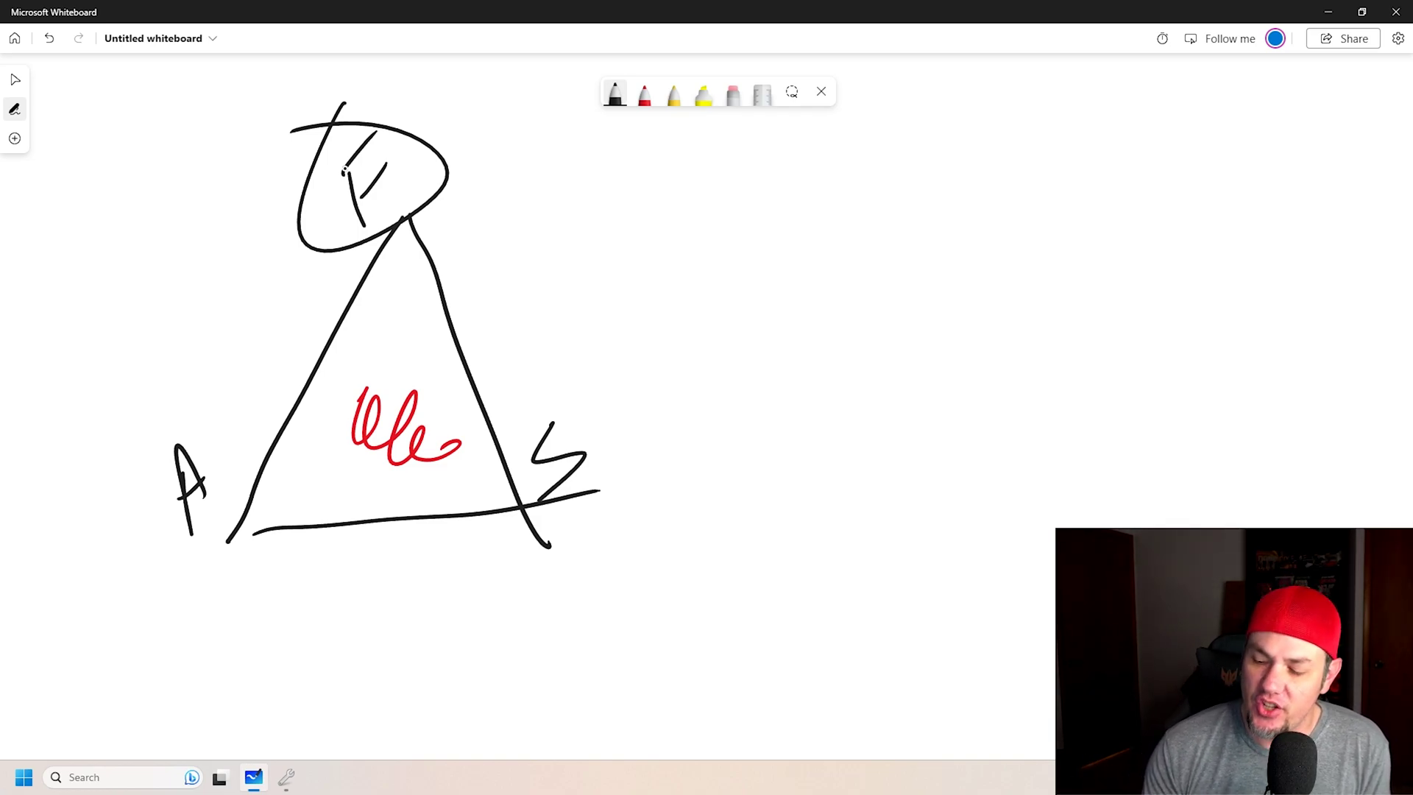
Circle the A and draw an arrow from it toward the top circle.
mouse_move(137, 404)
left_mouse_down()
mouse_move(131, 431)
mouse_move(151, 427)
mouse_move(227, 541)
left_mouse_up()
left_click_drag(87, 458, 133, 397)
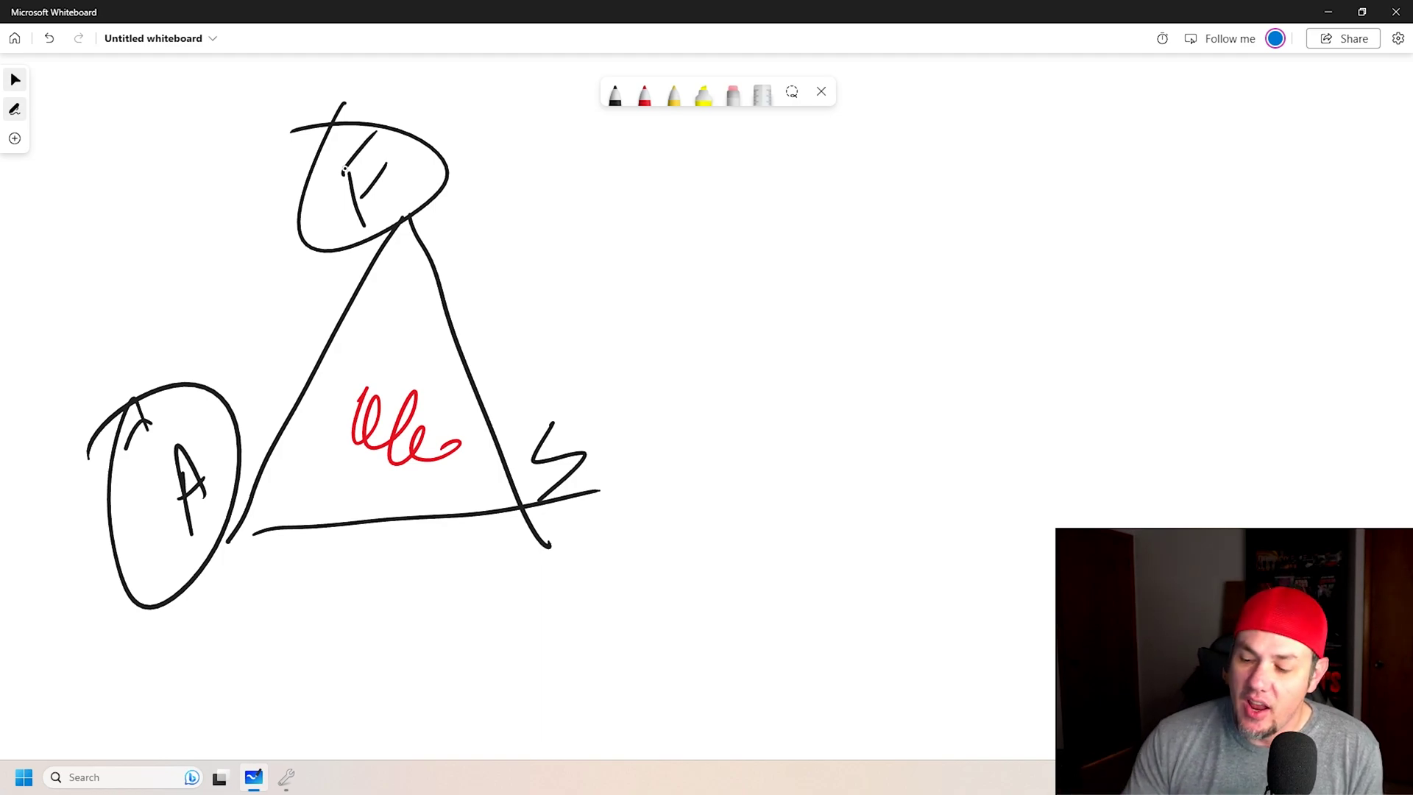
mouse_move(234, 370)
left_mouse_down()
mouse_move(290, 245)
mouse_move(299, 274)
mouse_move(283, 283)
left_mouse_up()
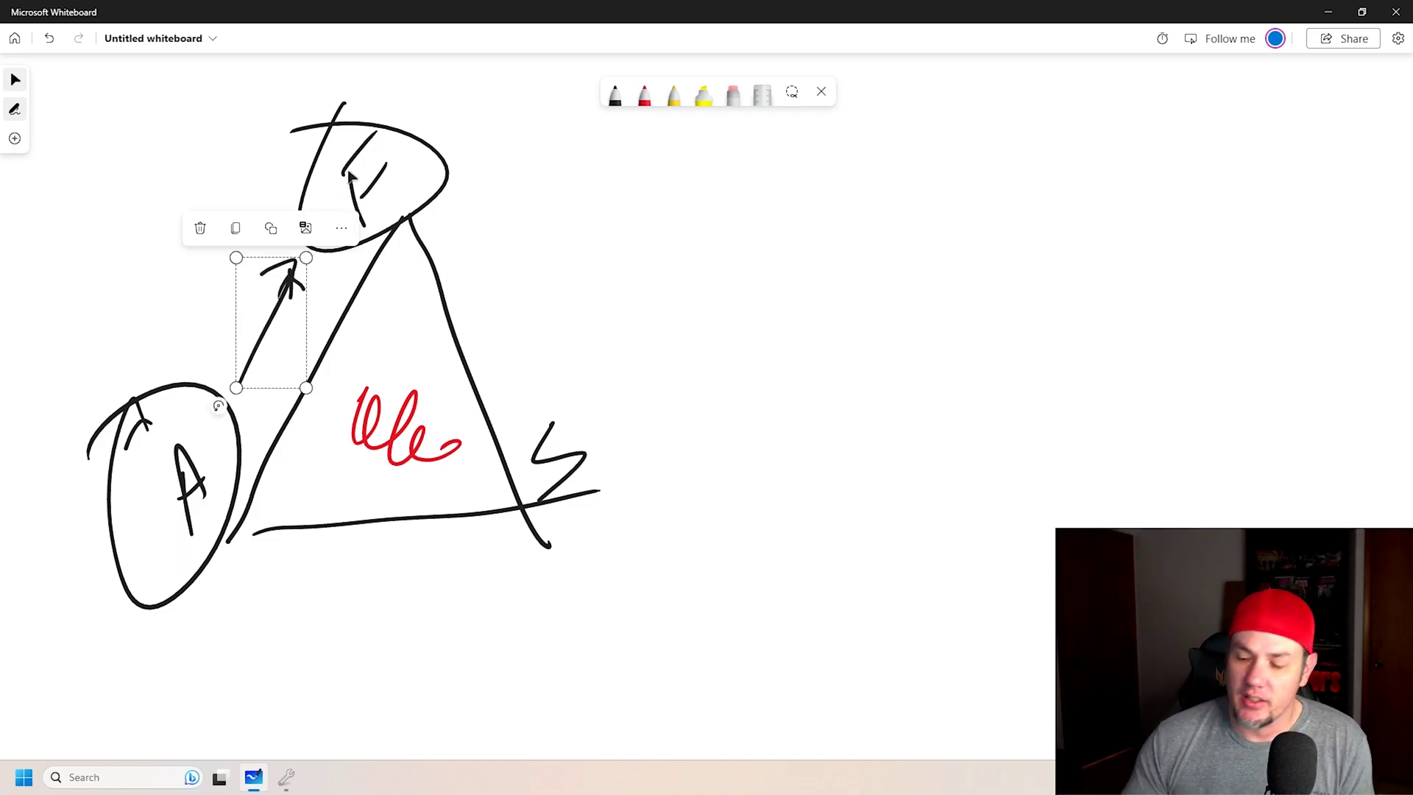
Strike through the top circle and circle the Z at the right corner.
left_click_drag(358, 136, 366, 278)
left_click_drag(298, 150, 457, 228)
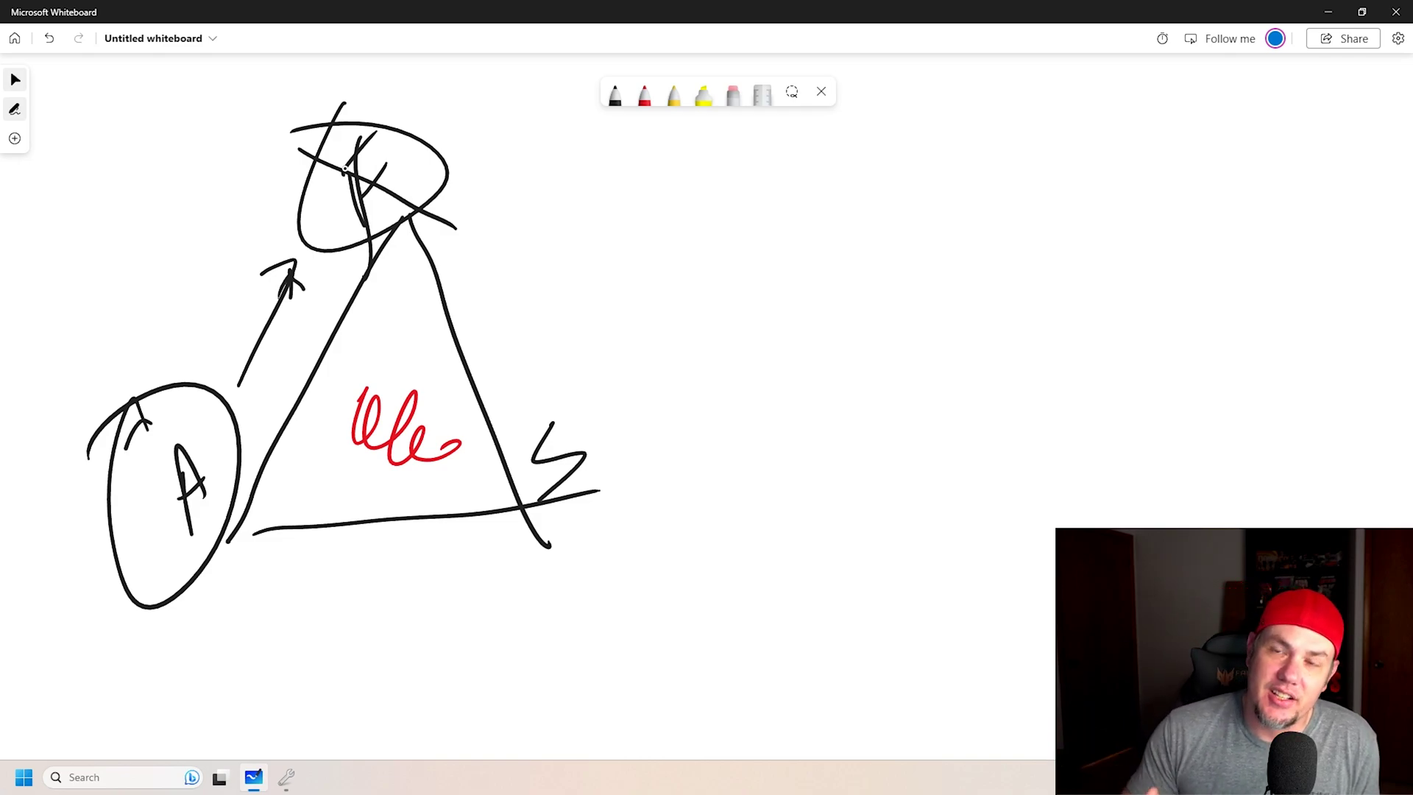
left_click_drag(513, 398, 509, 460)
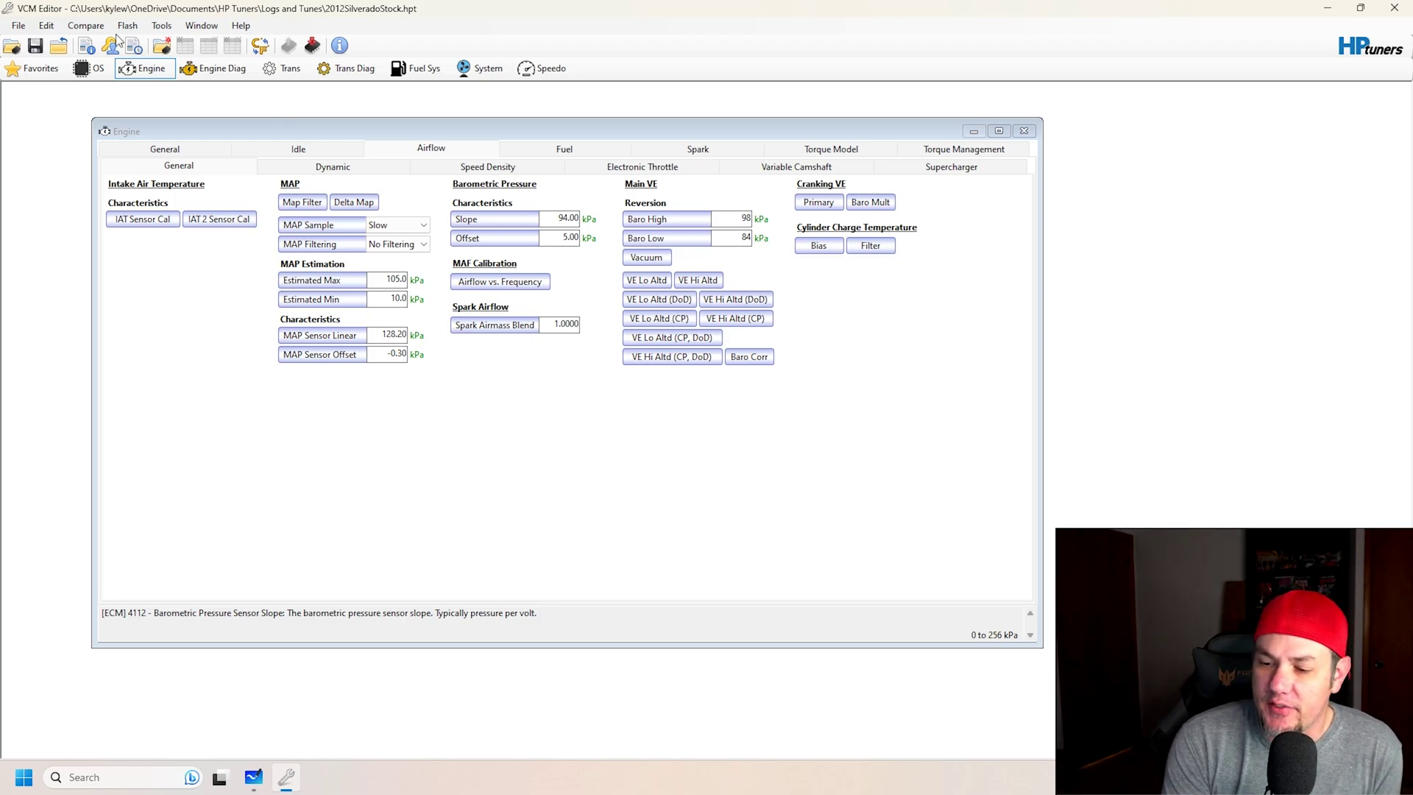
left_click(92, 28)
mouse_move(46, 26)
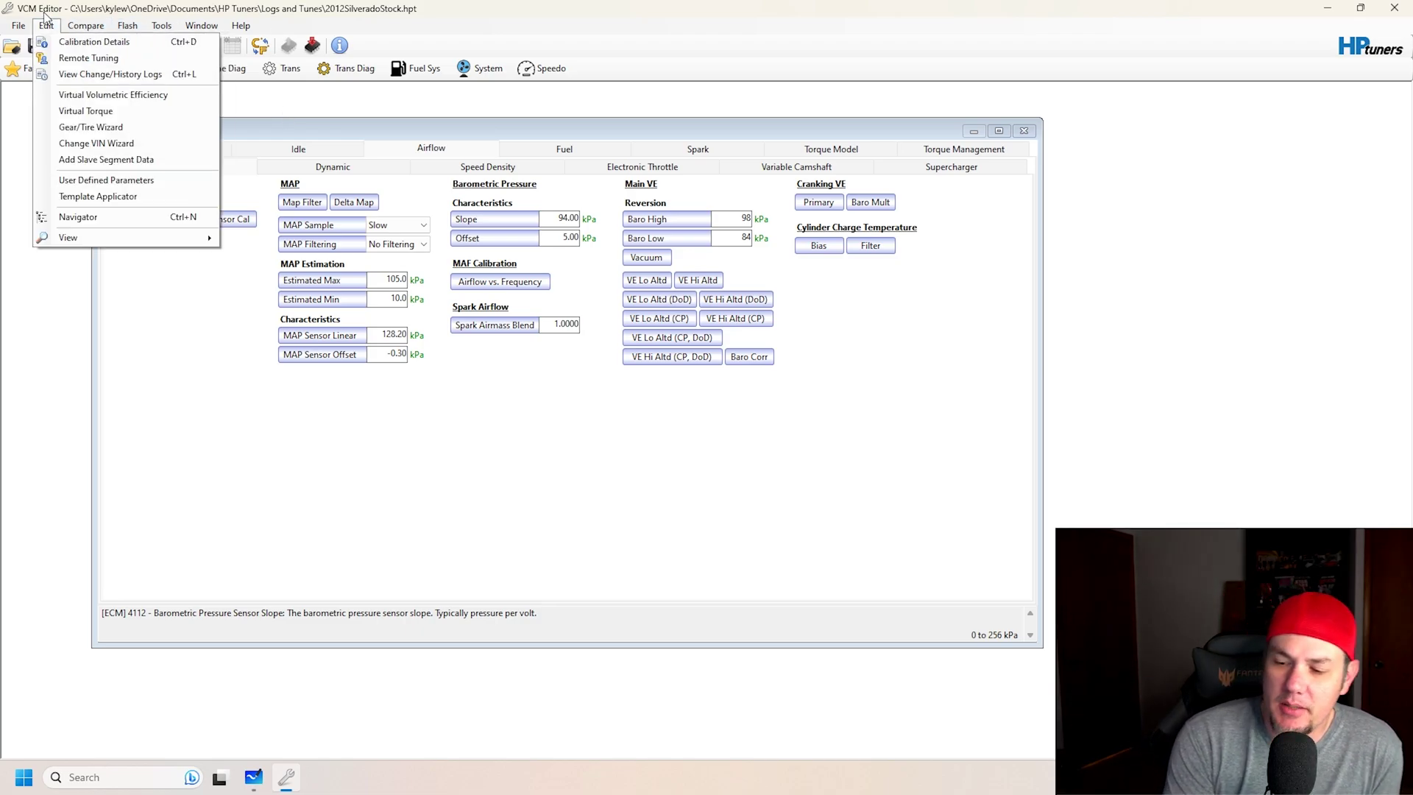
mouse_move(121, 237)
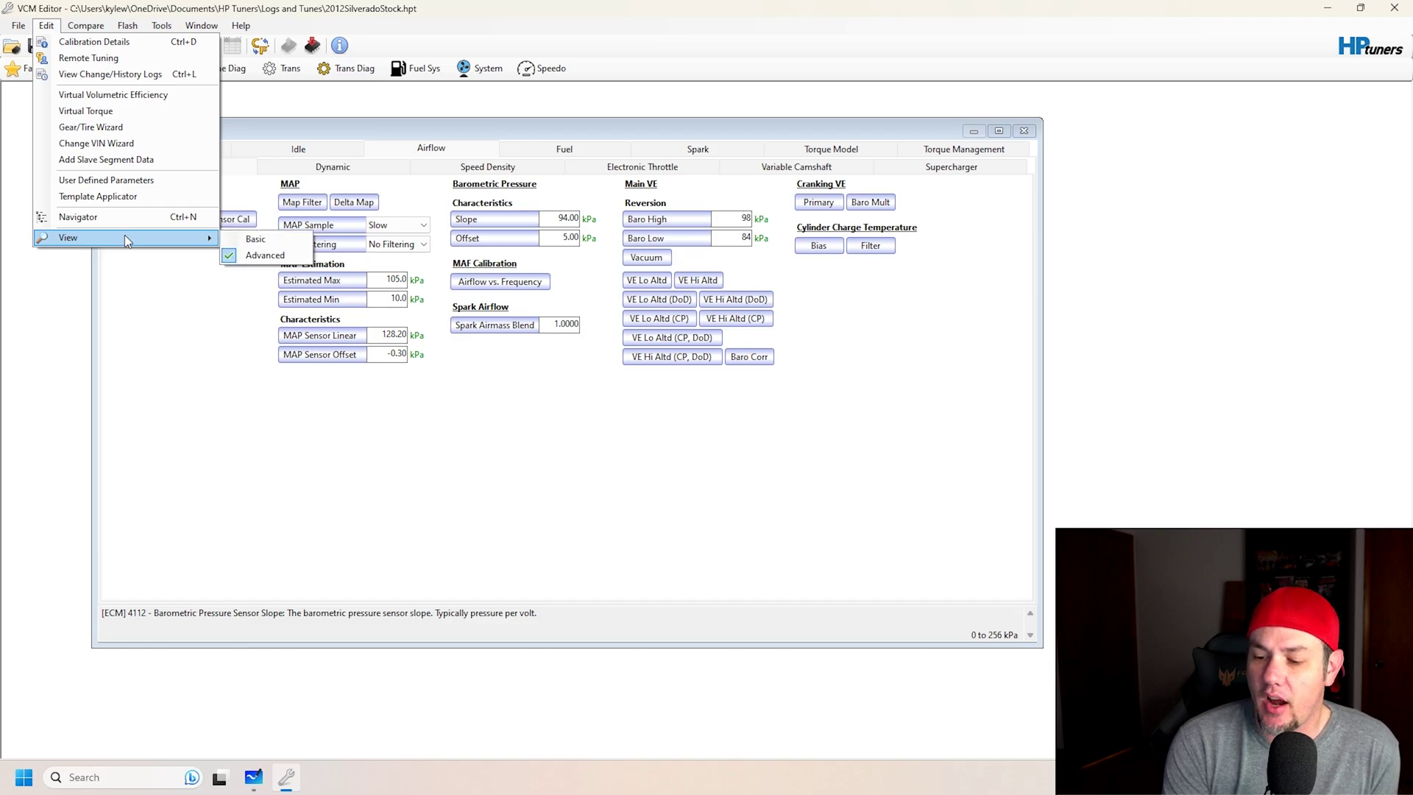
left_click(257, 243)
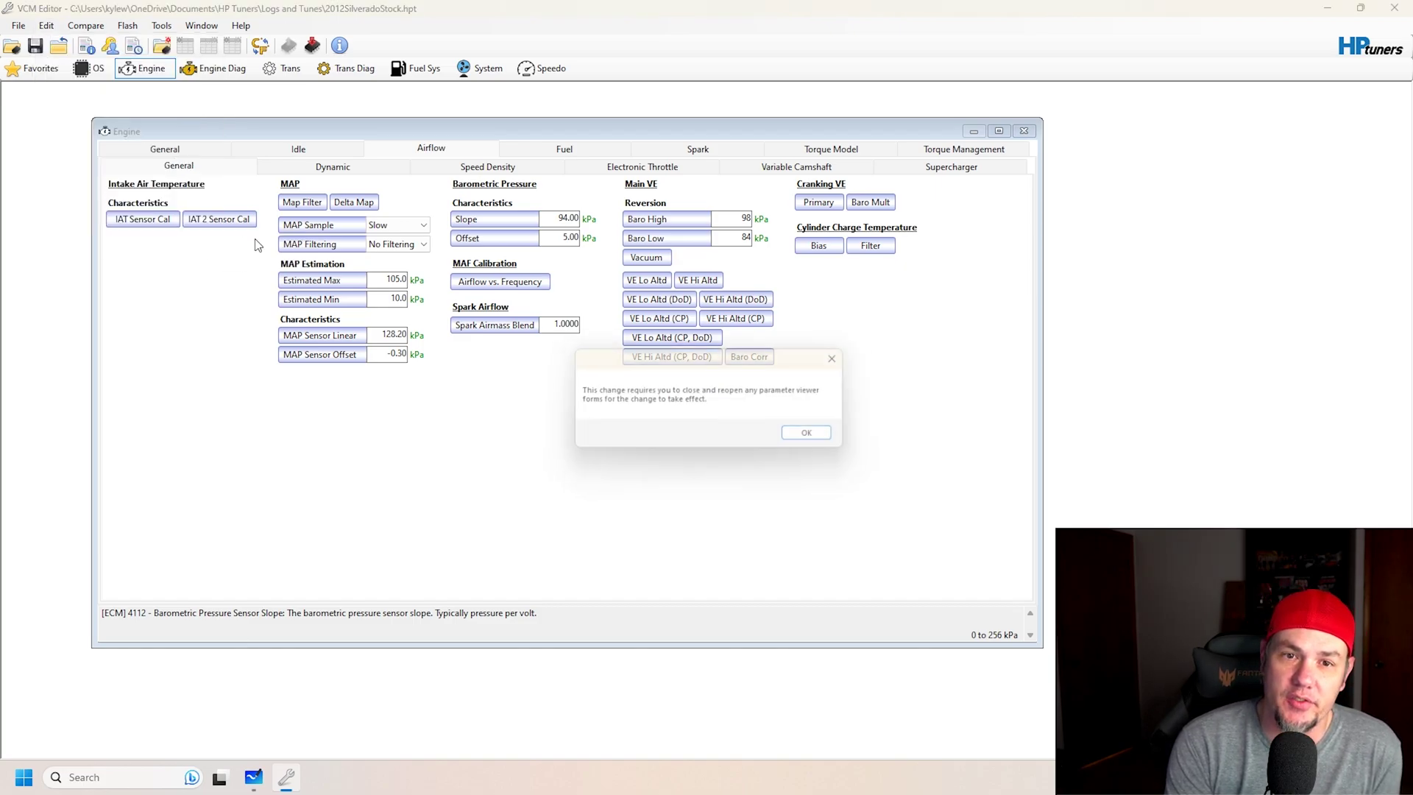
left_click(817, 436)
left_click(1023, 130)
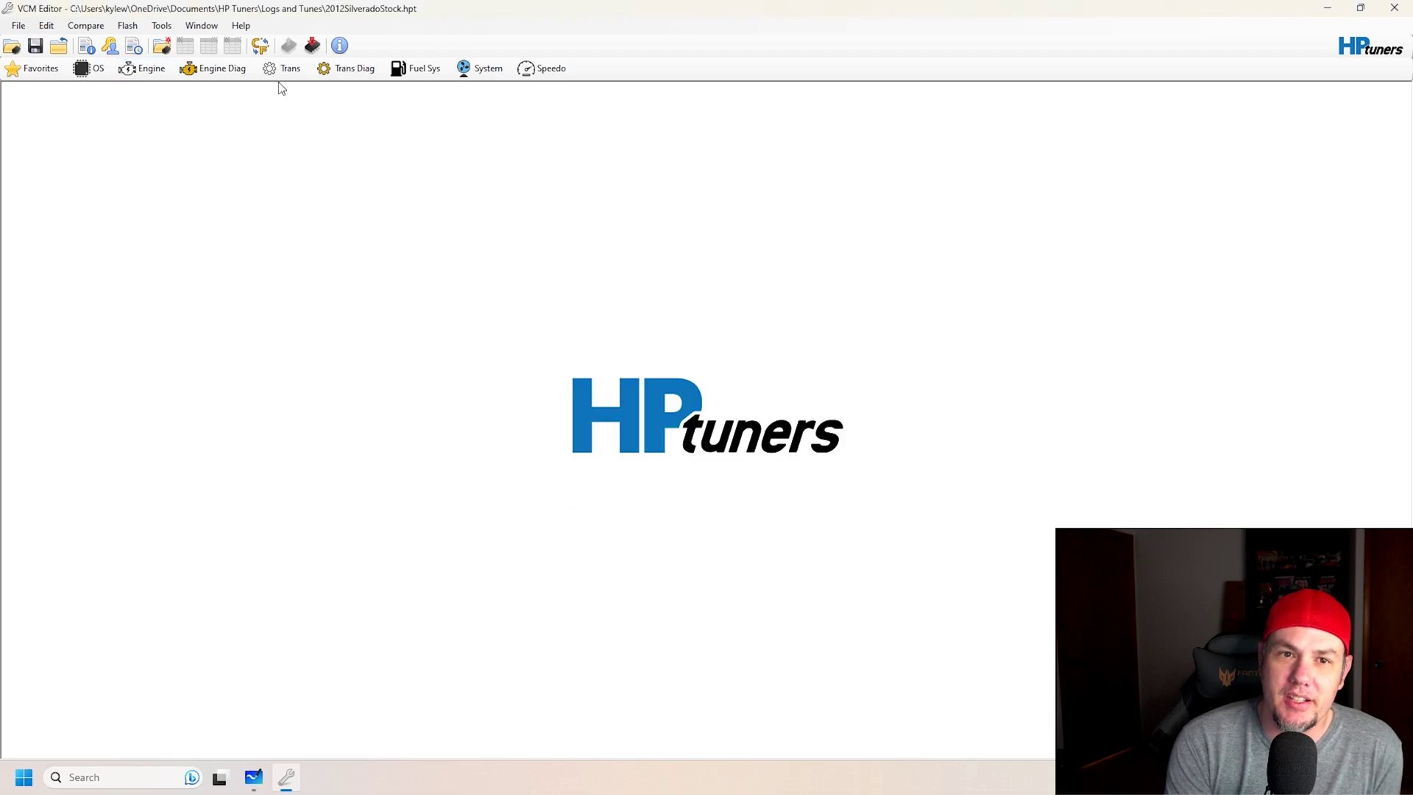
left_click(136, 71)
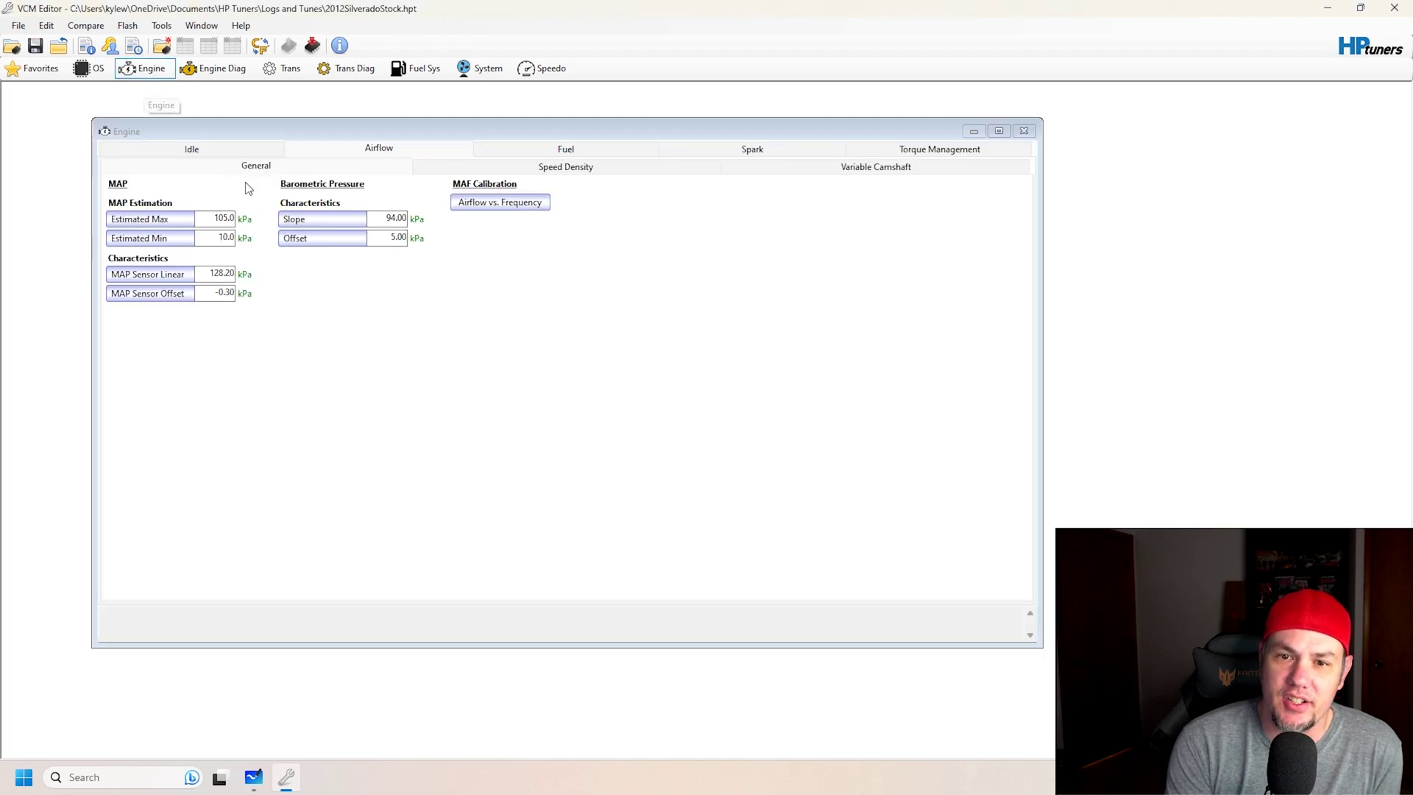
left_click(495, 167)
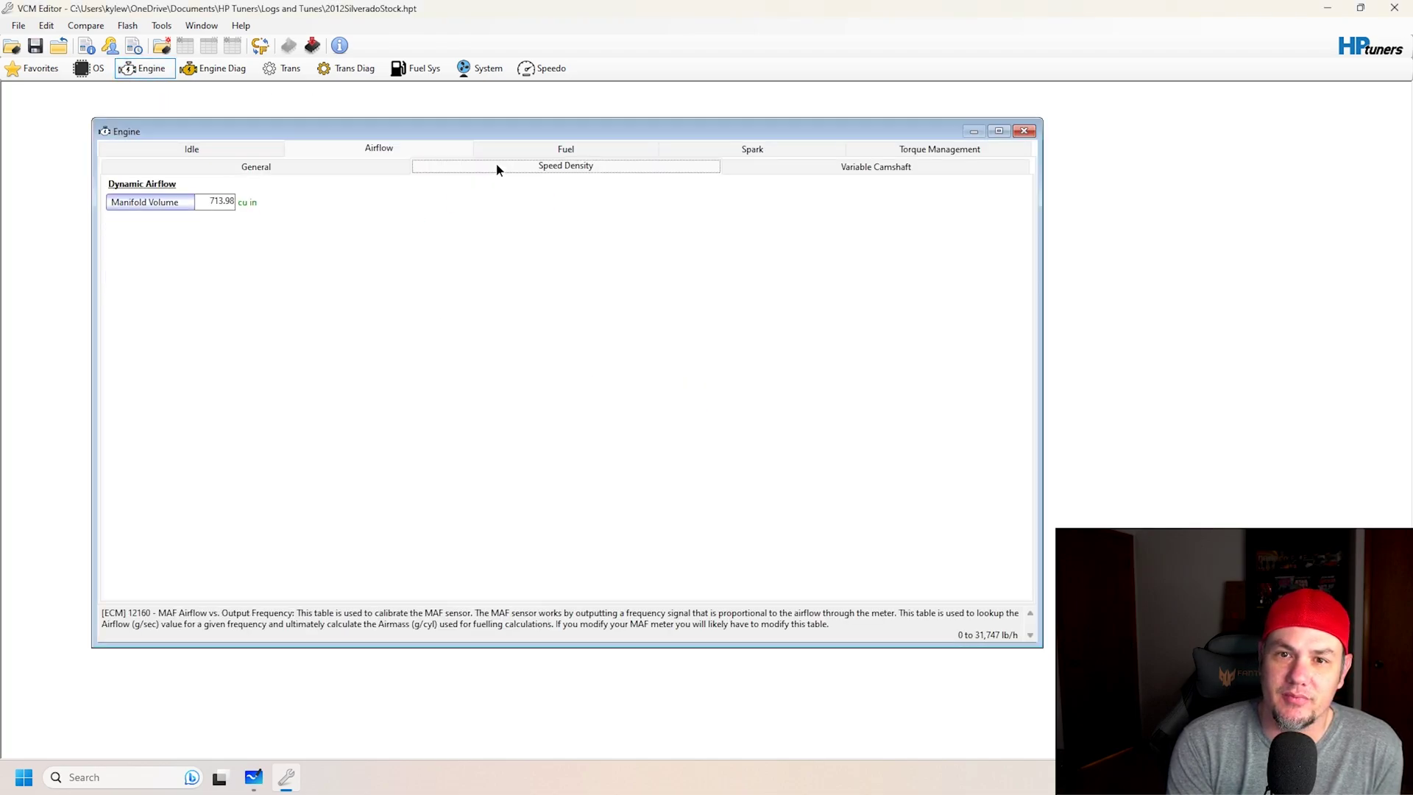
left_click(333, 171)
left_click(46, 25)
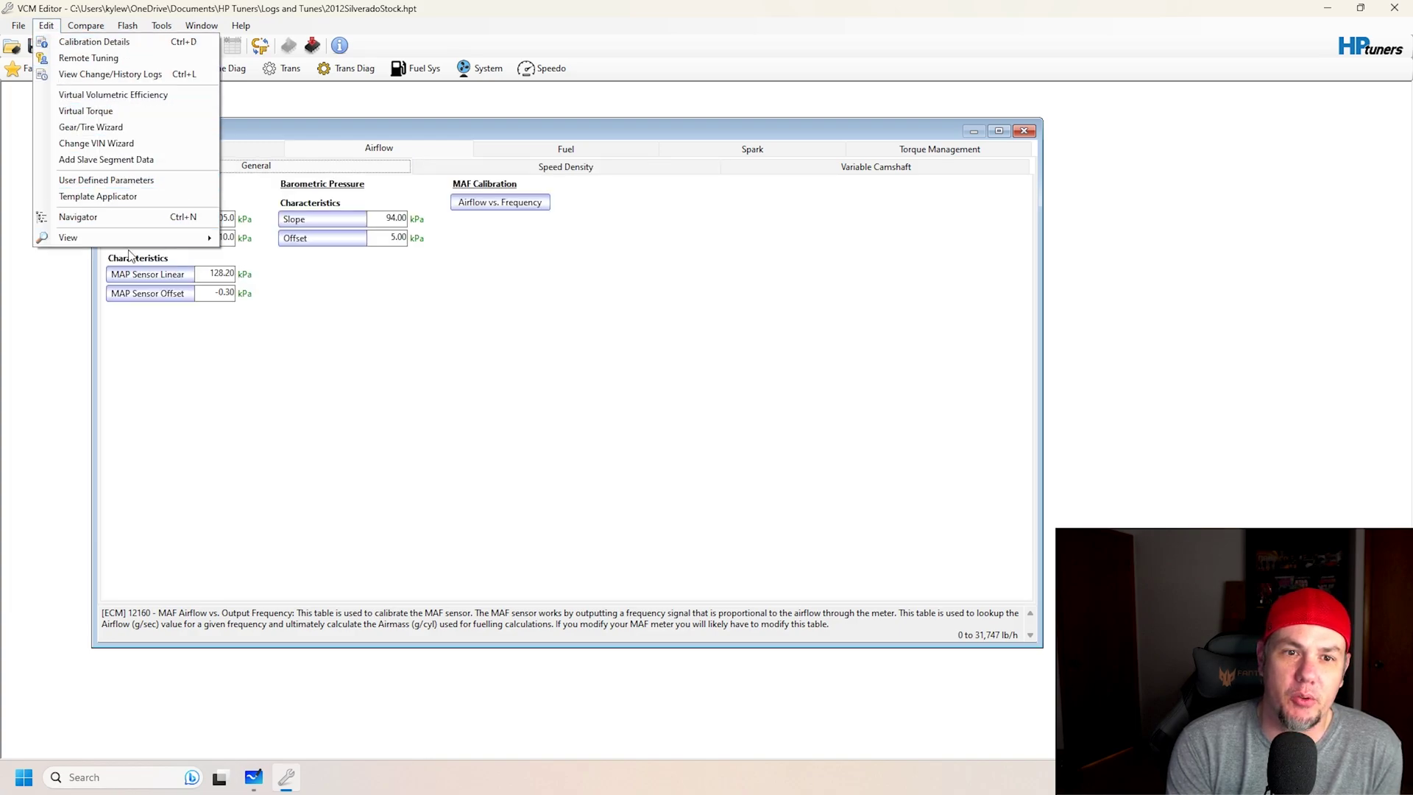
mouse_move(127, 237)
left_click(273, 256)
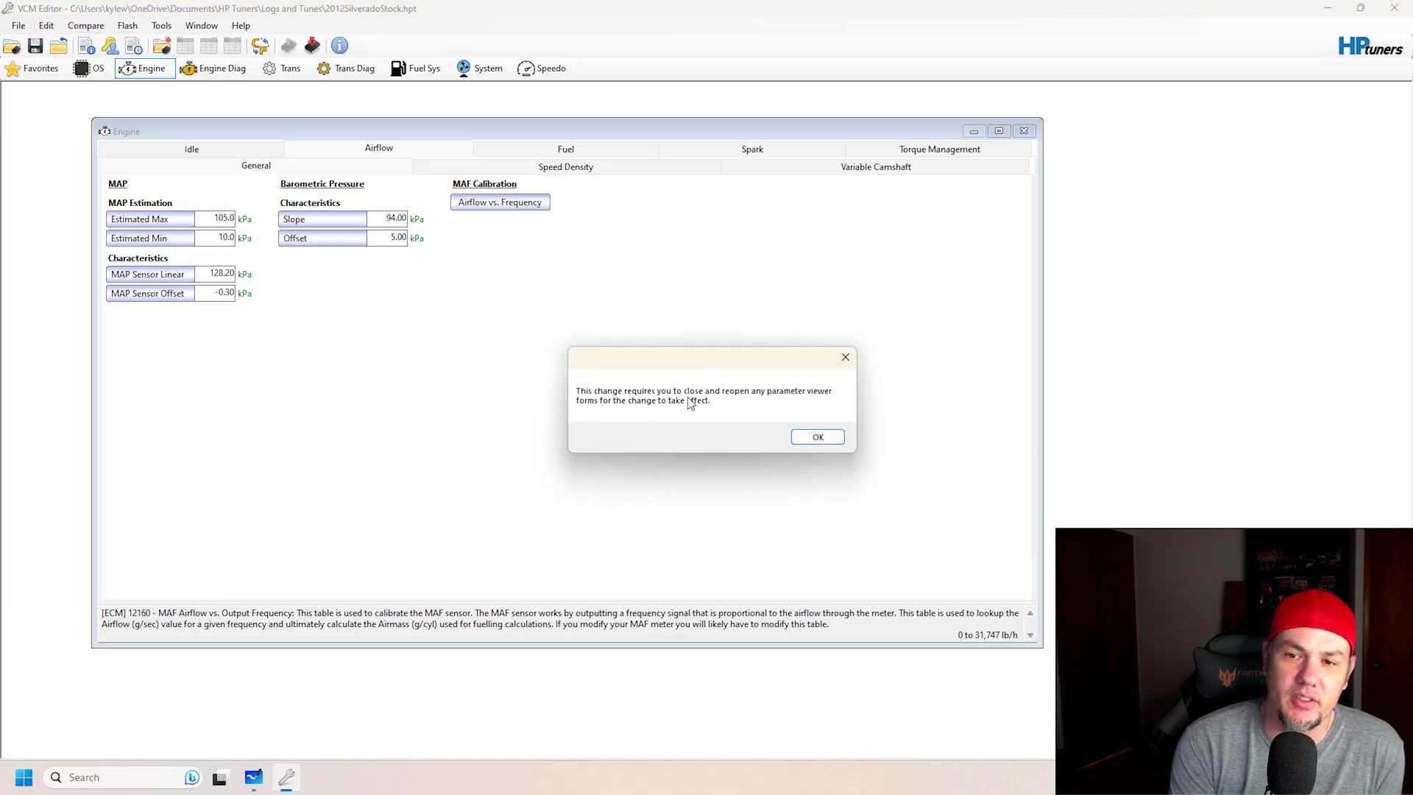
left_click(816, 439)
left_click(1024, 131)
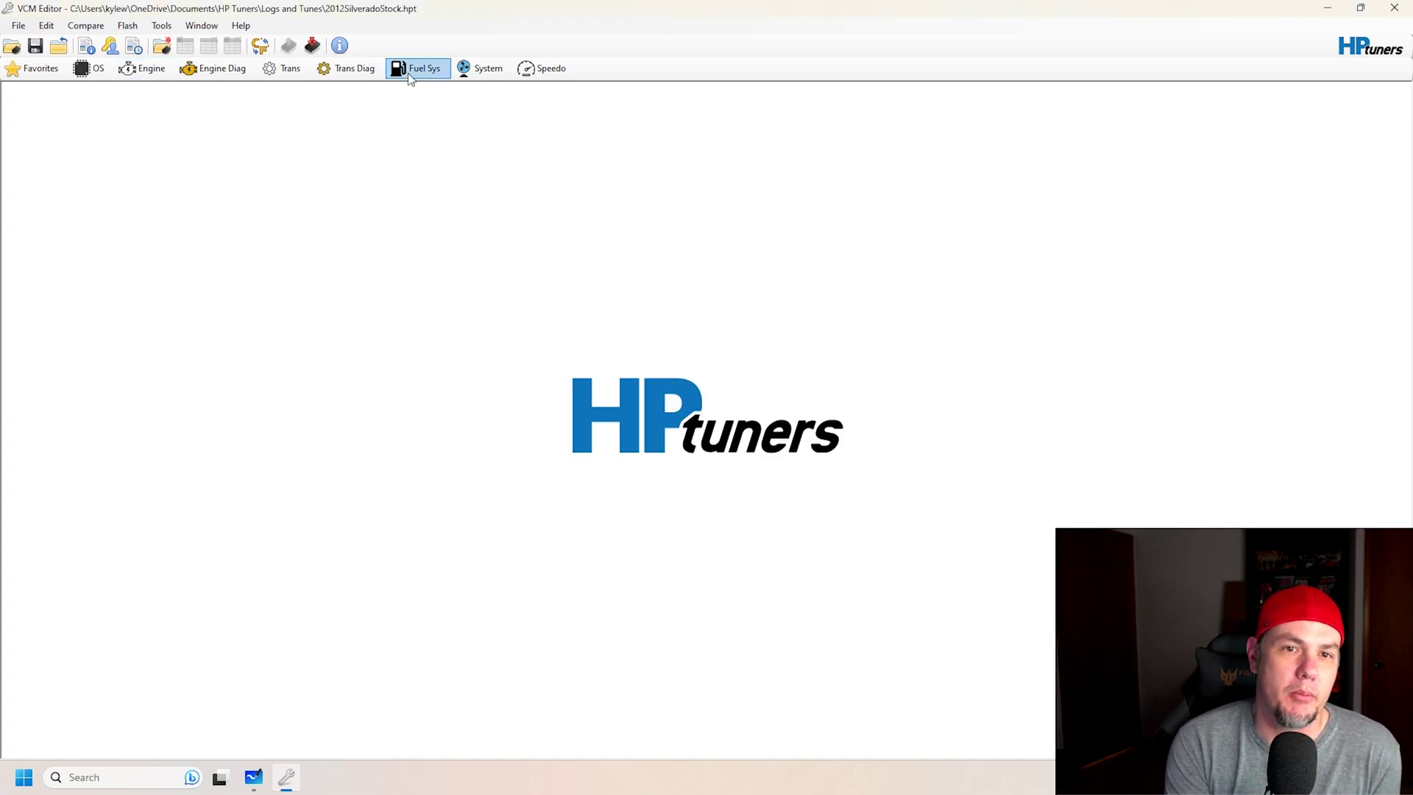
left_click(137, 68)
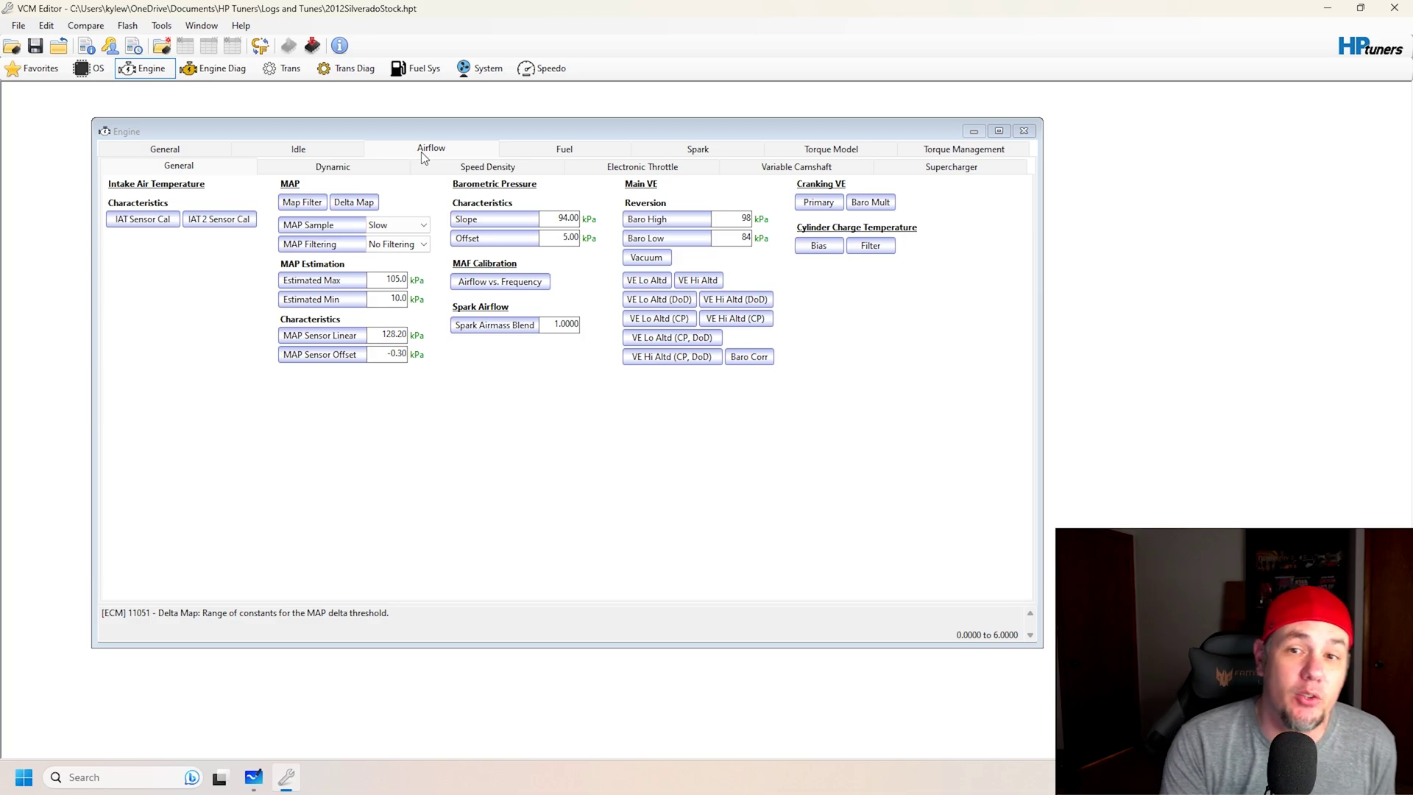
left_click(587, 150)
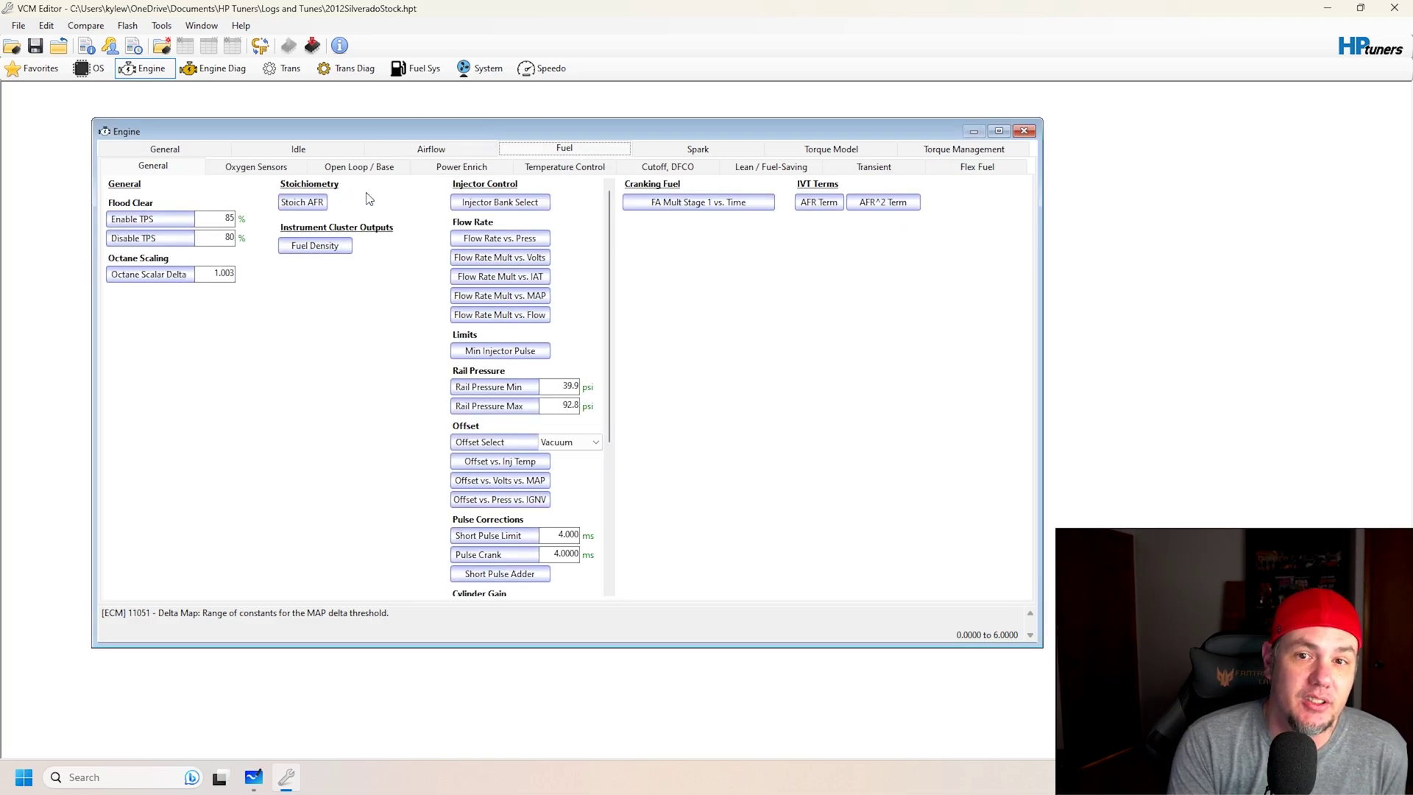
left_click(523, 238)
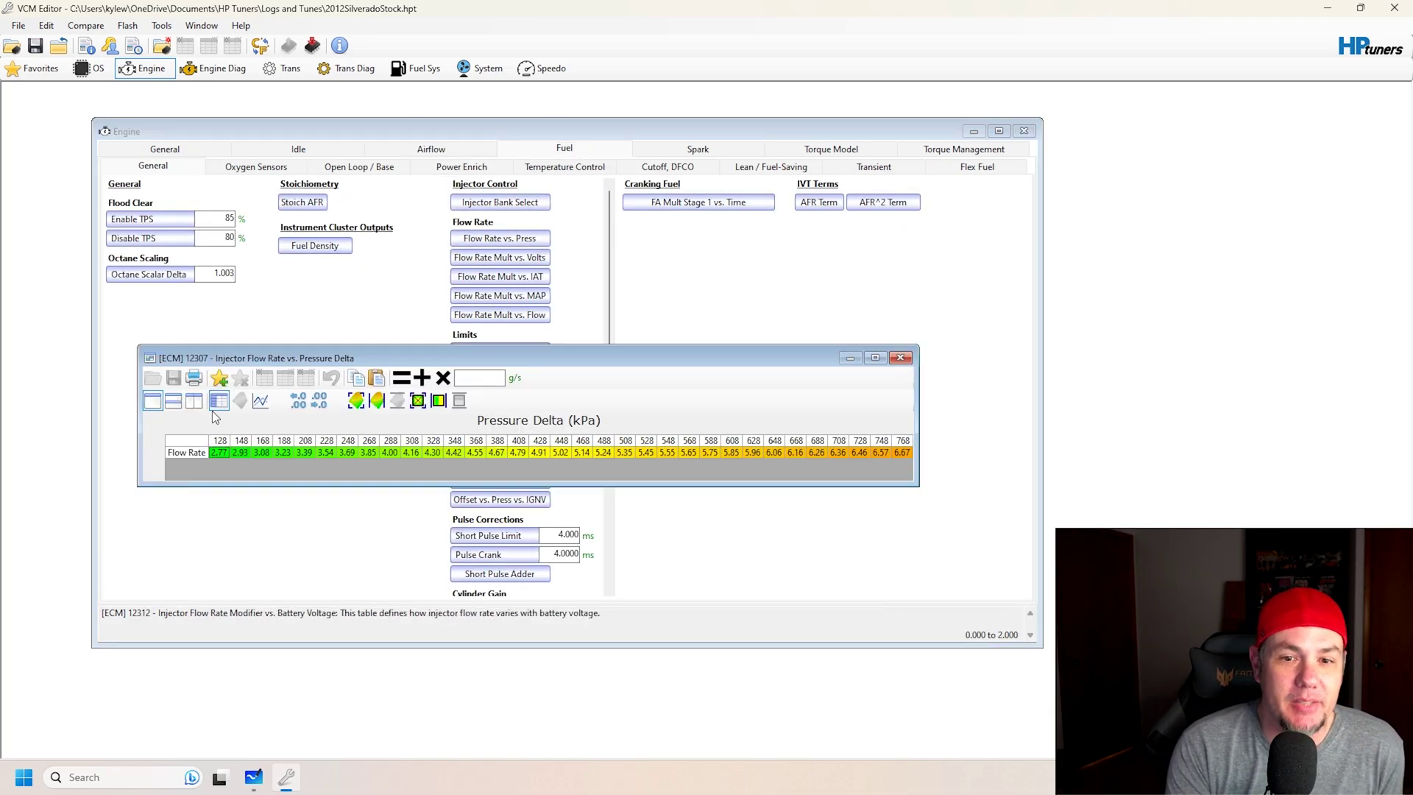
left_click(900, 357)
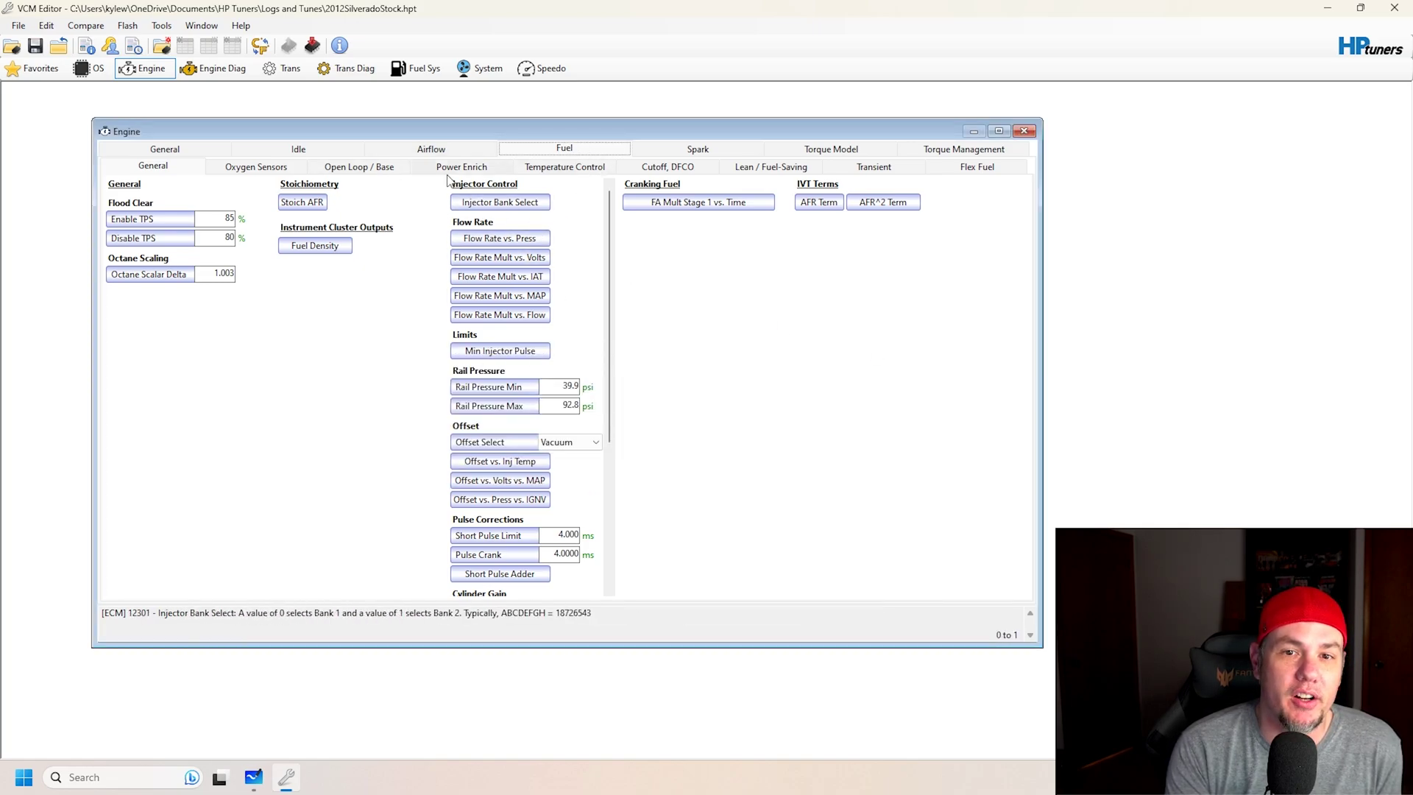
left_click(410, 153)
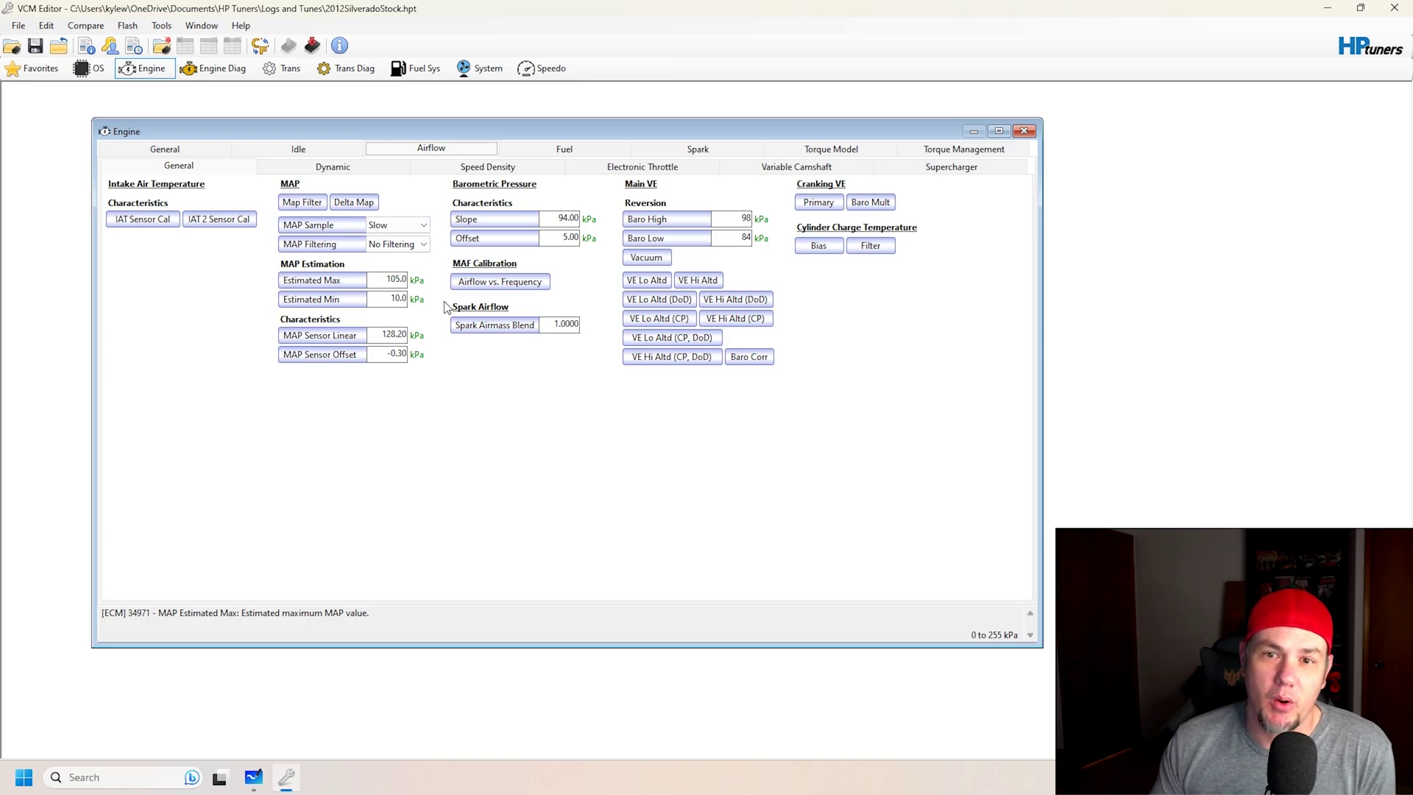
Browse the Silverado's Dynamic and General airflow settings, ending on Speed Density.
left_click(338, 166)
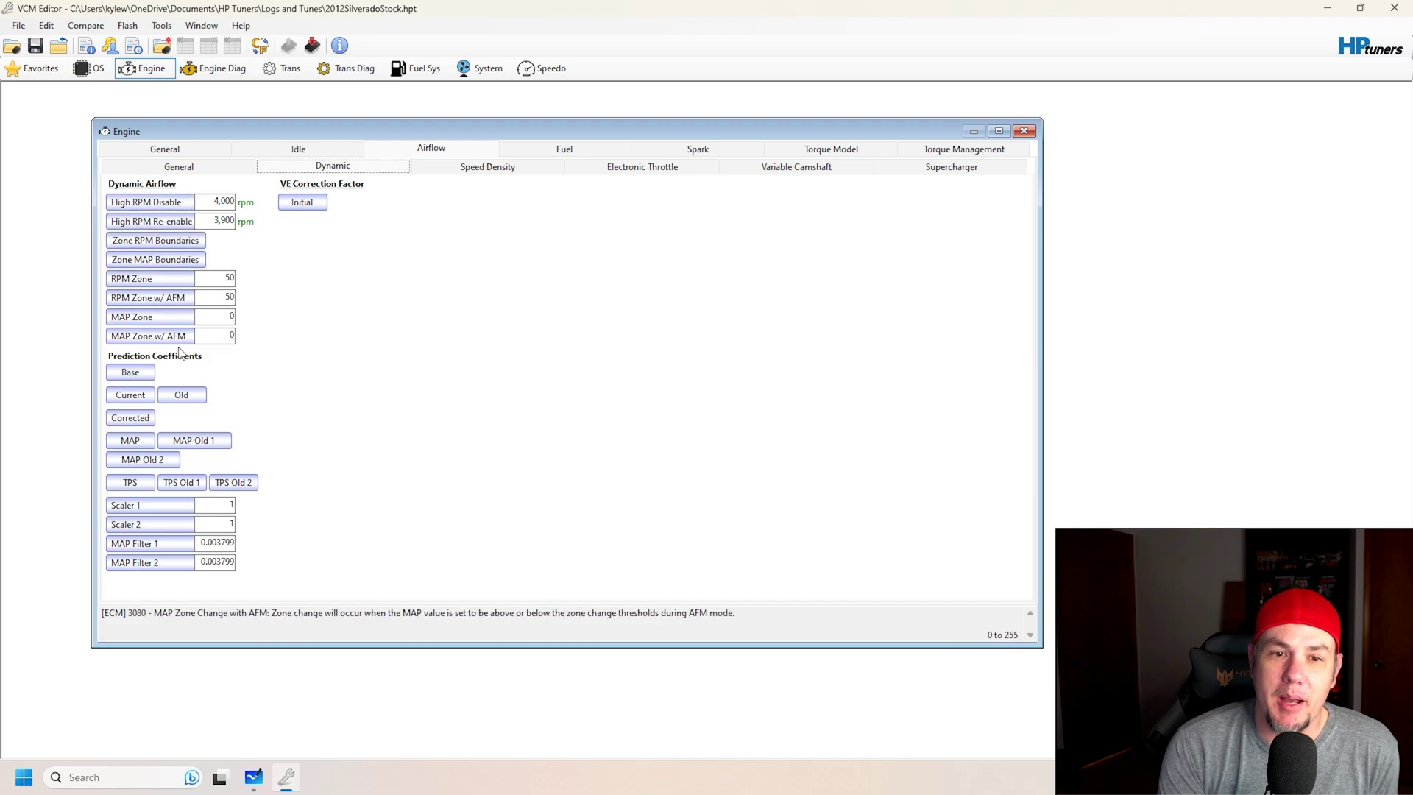
left_click(213, 165)
left_click(38, 26)
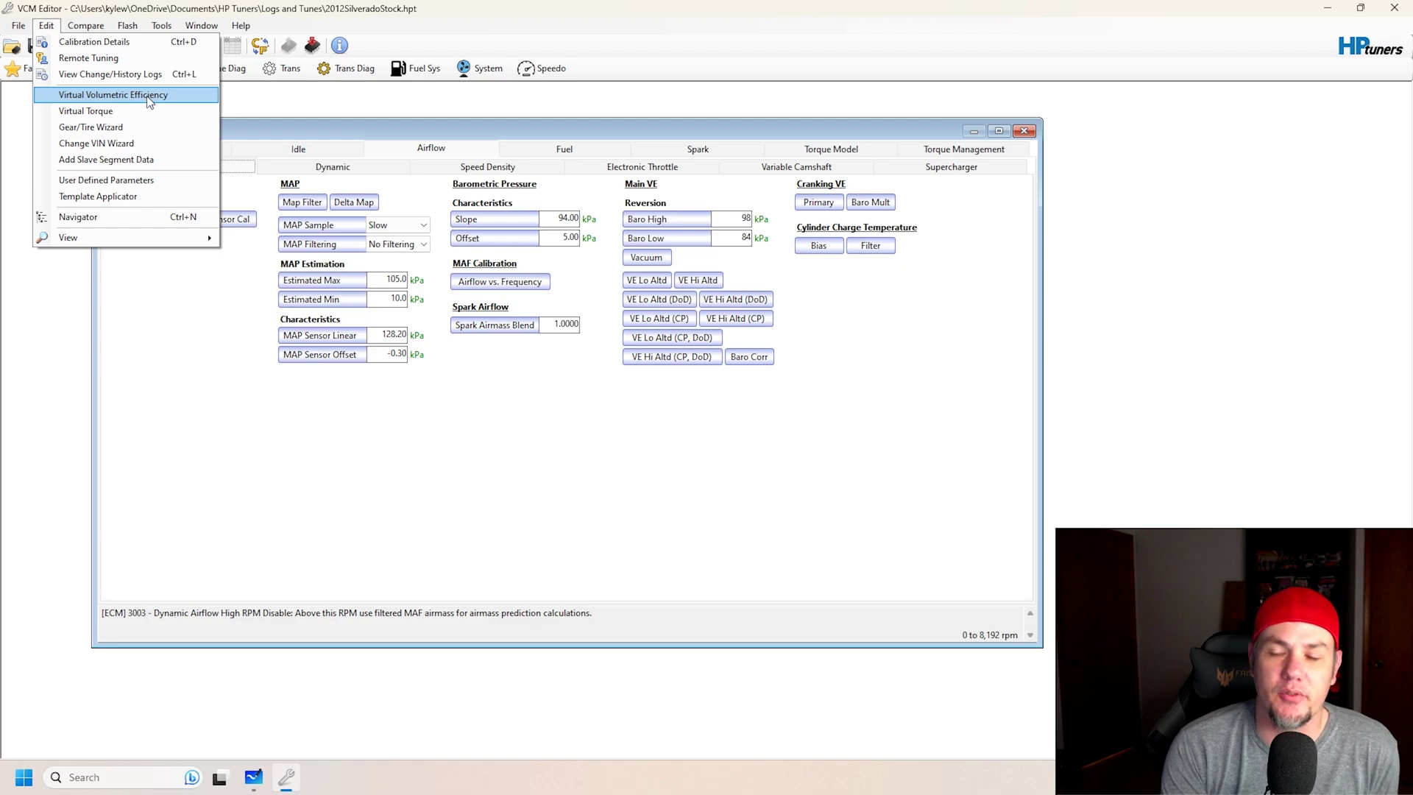
left_click(602, 482)
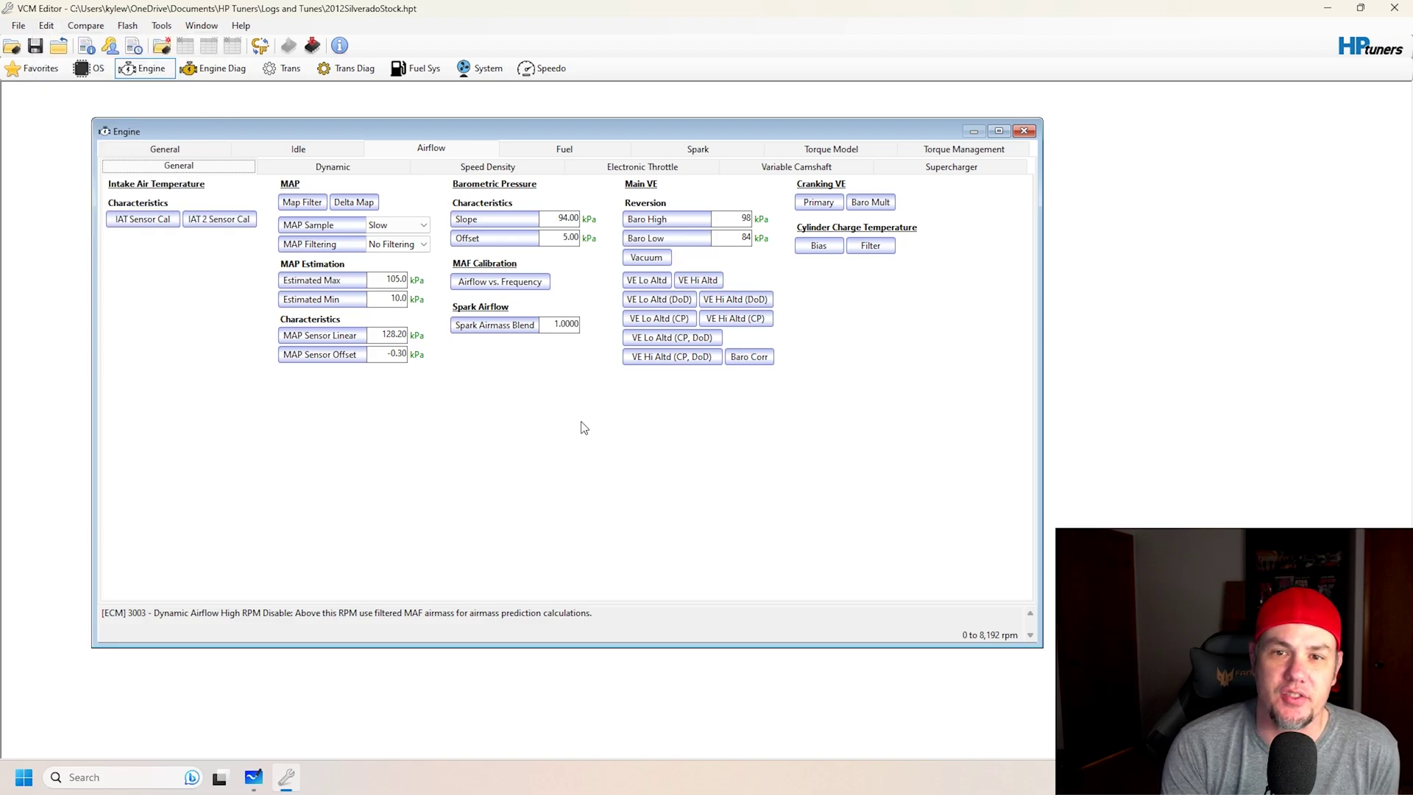
left_click(477, 168)
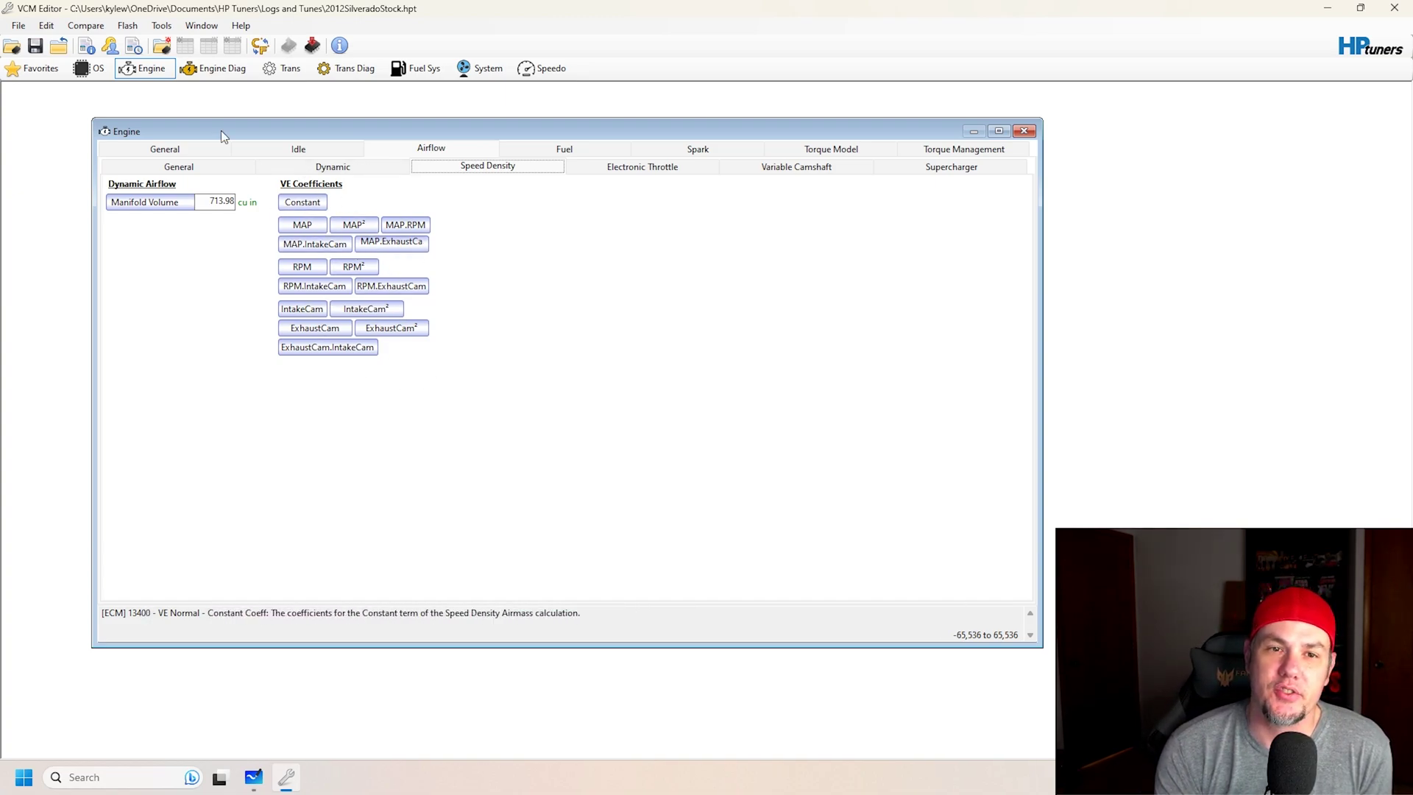
Inspect the Virtual Volumetric Efficiency table editor, then close it.
left_click(46, 26)
left_click(130, 104)
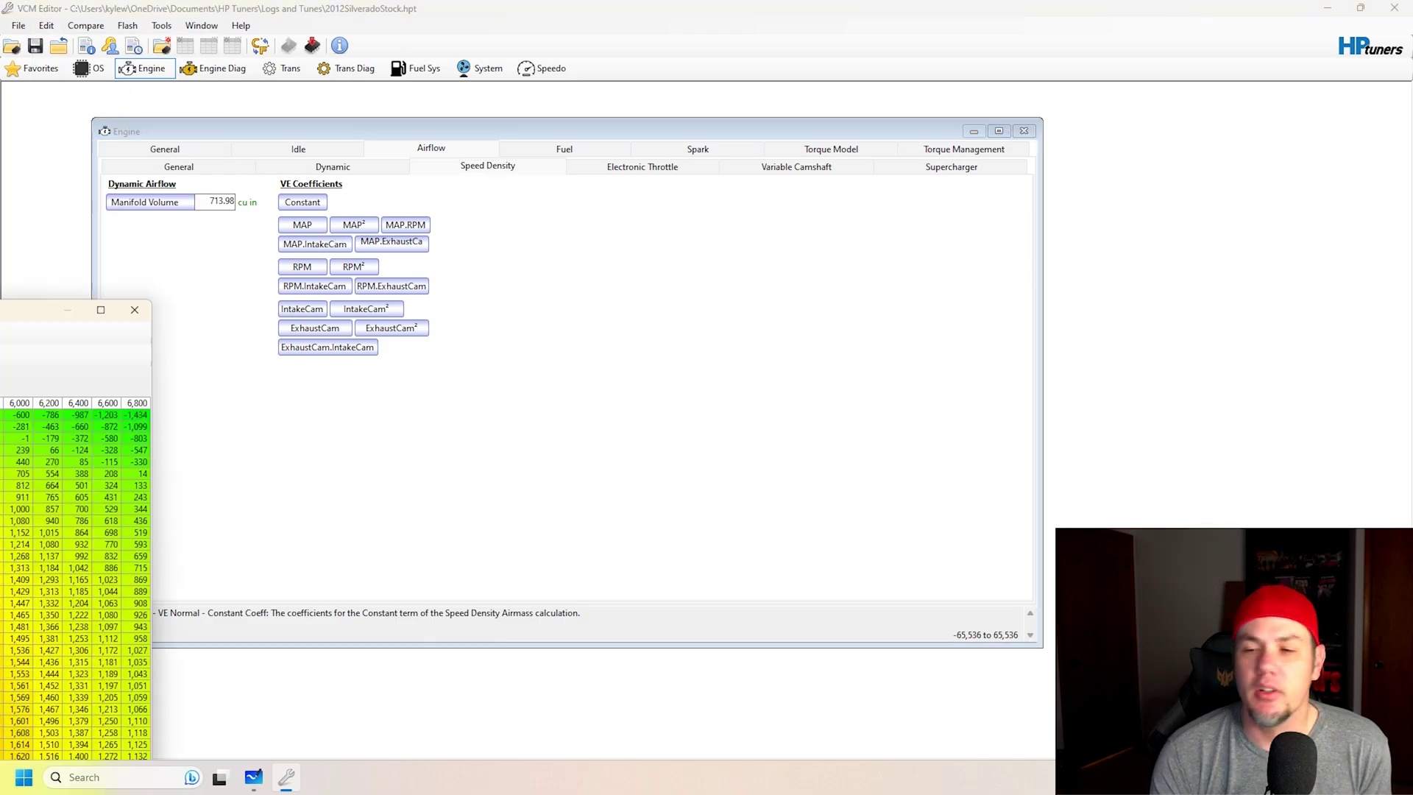
left_click_drag(220, 331, 669, 169)
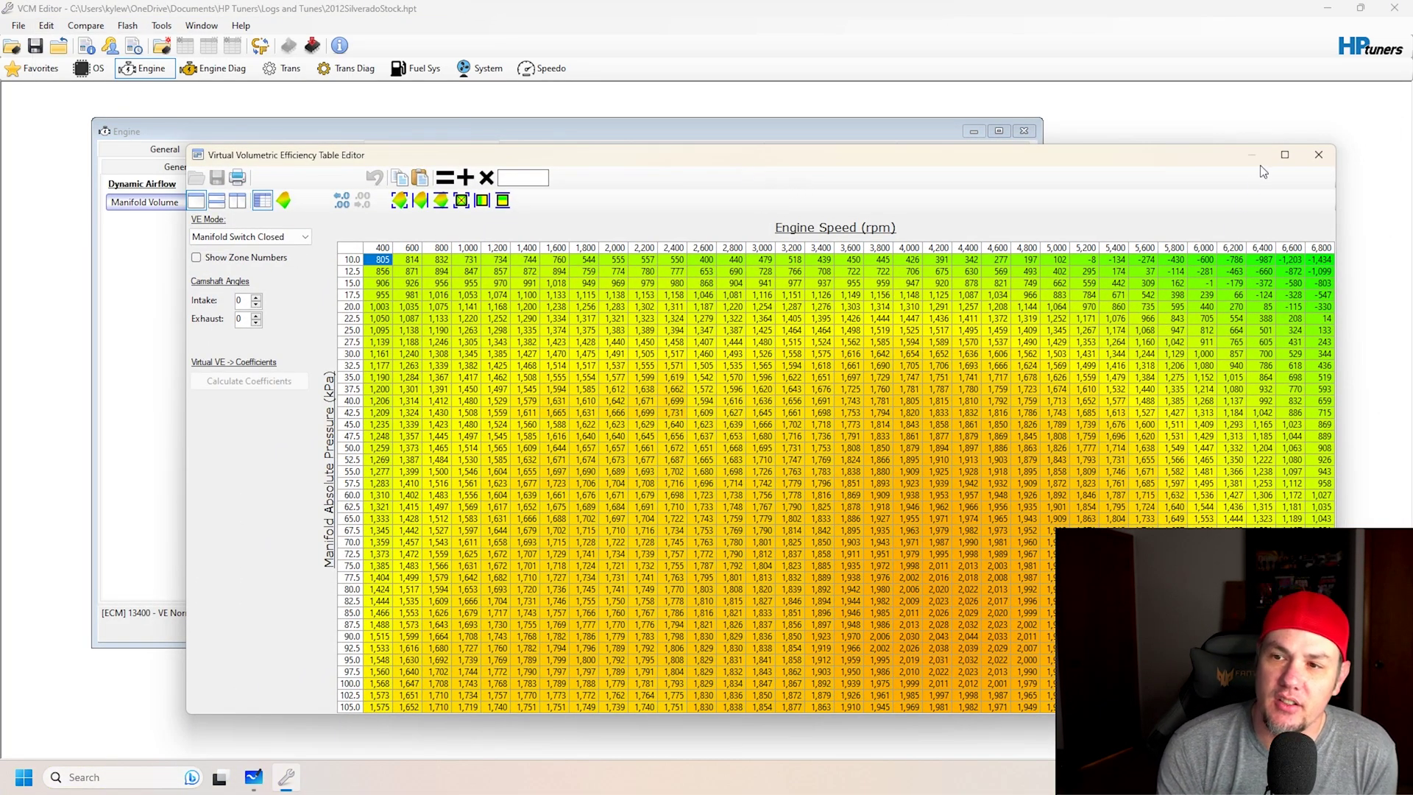
left_click(1318, 155)
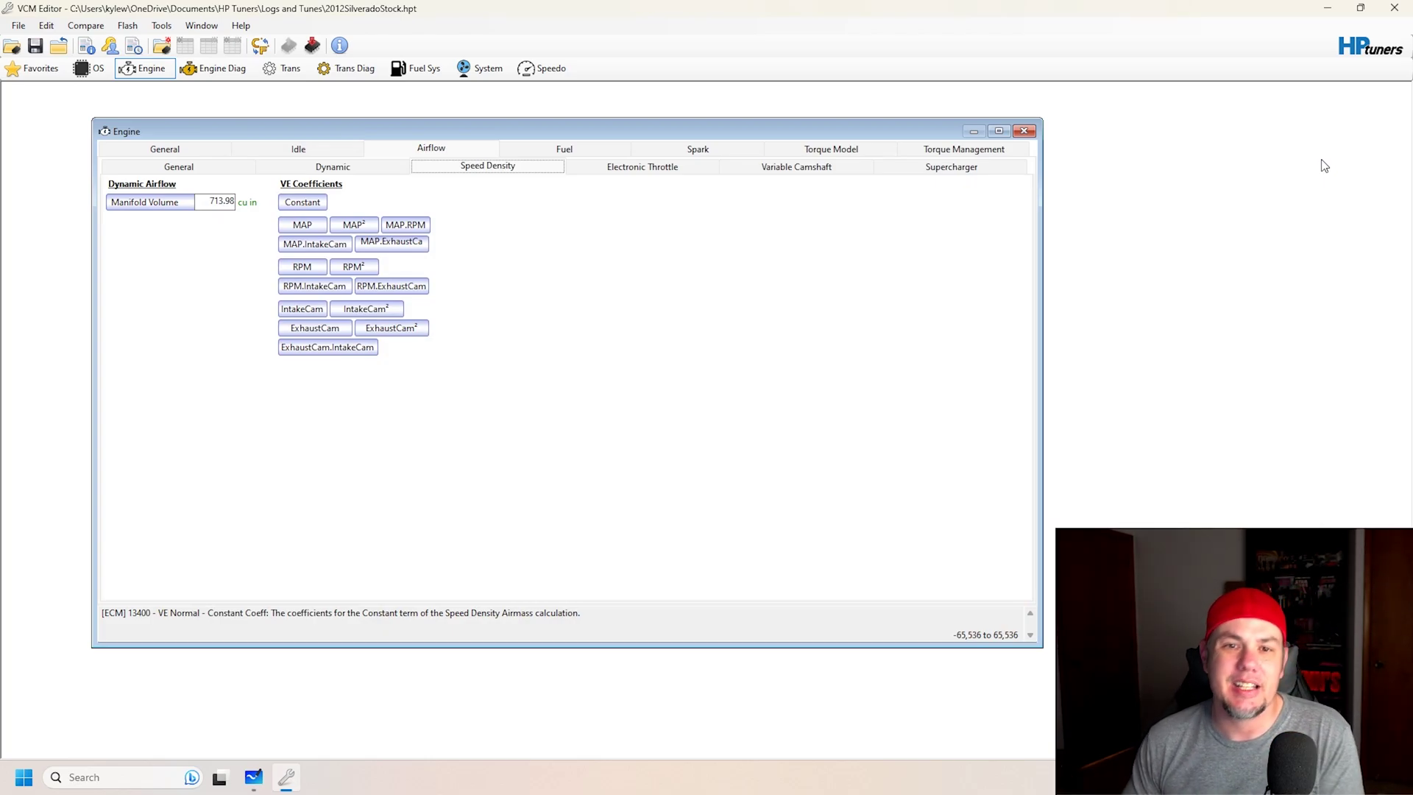
Show Dynamic Airflow with High RPM Disable 4,000 rpm and Re-enable 3,900 rpm.
left_click(240, 167)
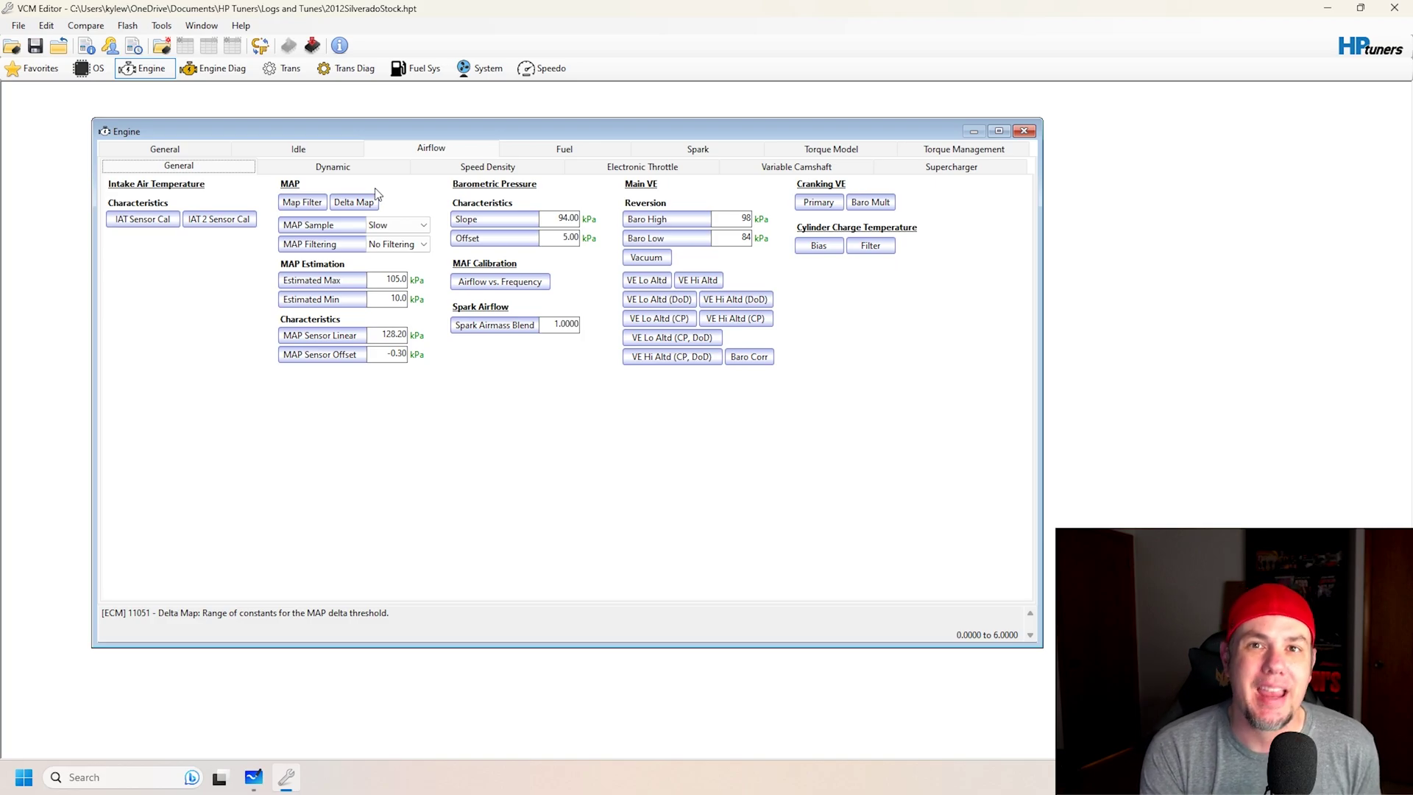
left_click(366, 170)
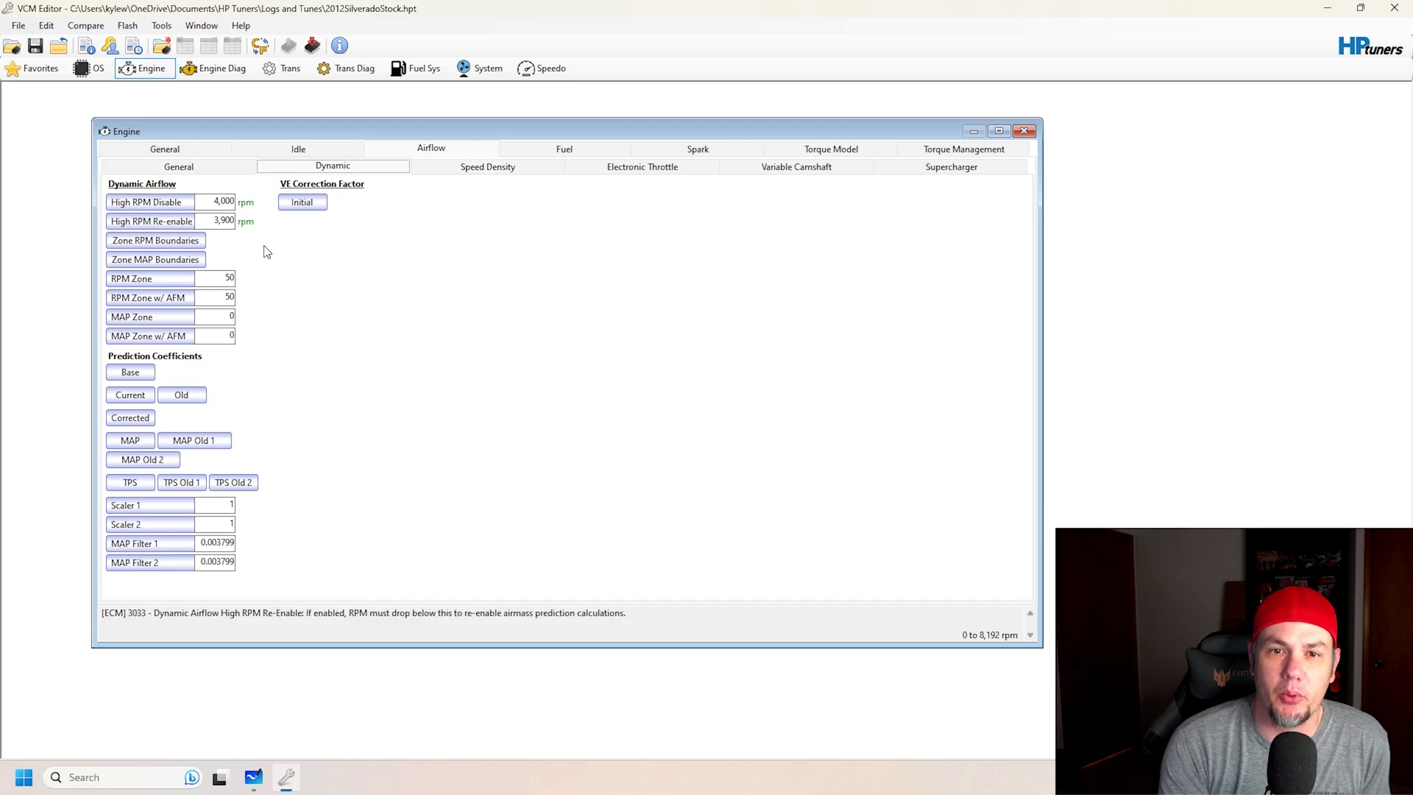
Check the Silverado's MAF airflow vs. frequency table, including its high-frequency end.
left_click(197, 167)
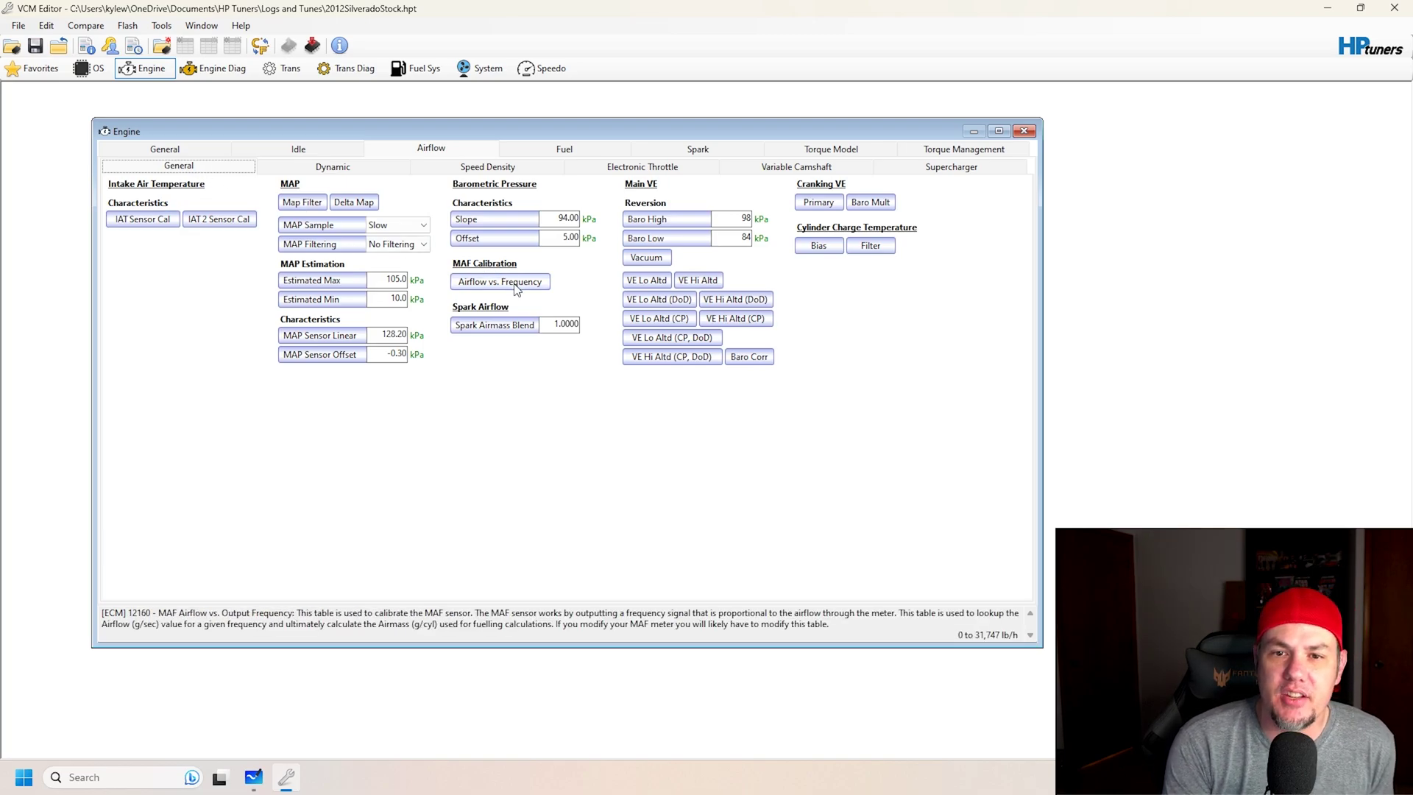
left_click(517, 282)
left_click(555, 305)
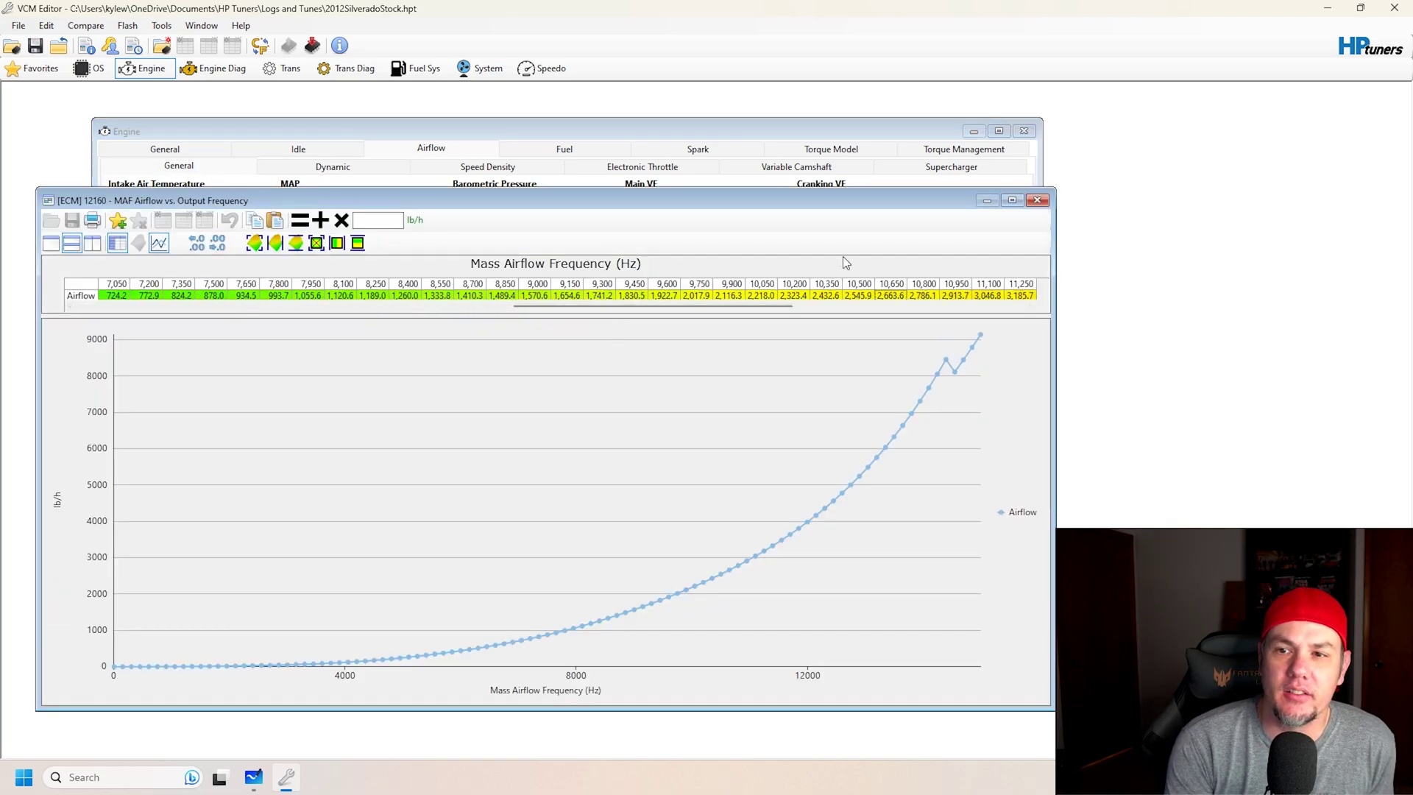
left_click(1037, 200)
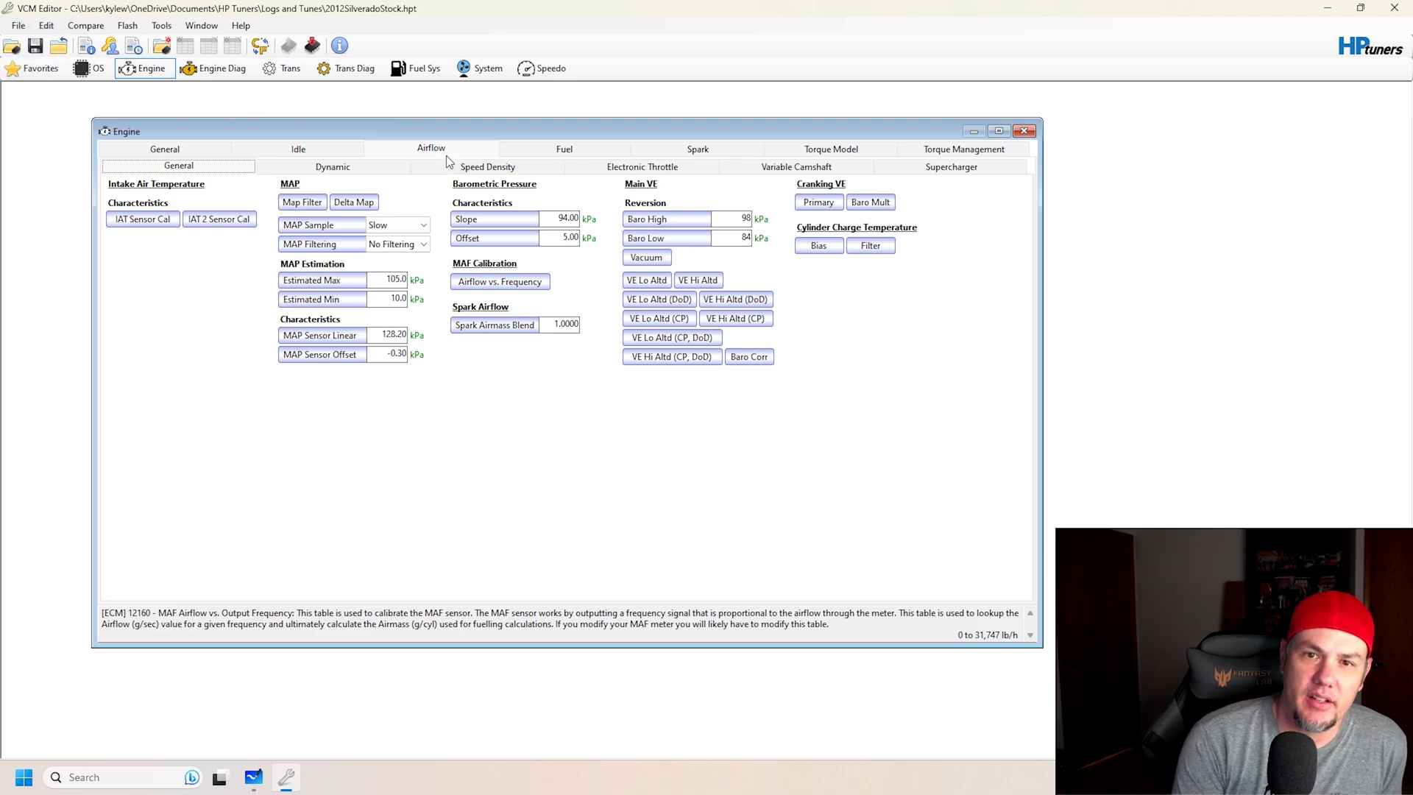
Review the 713.98 Manifold Volume and the normal-mode desired throttle area table.
left_click(475, 165)
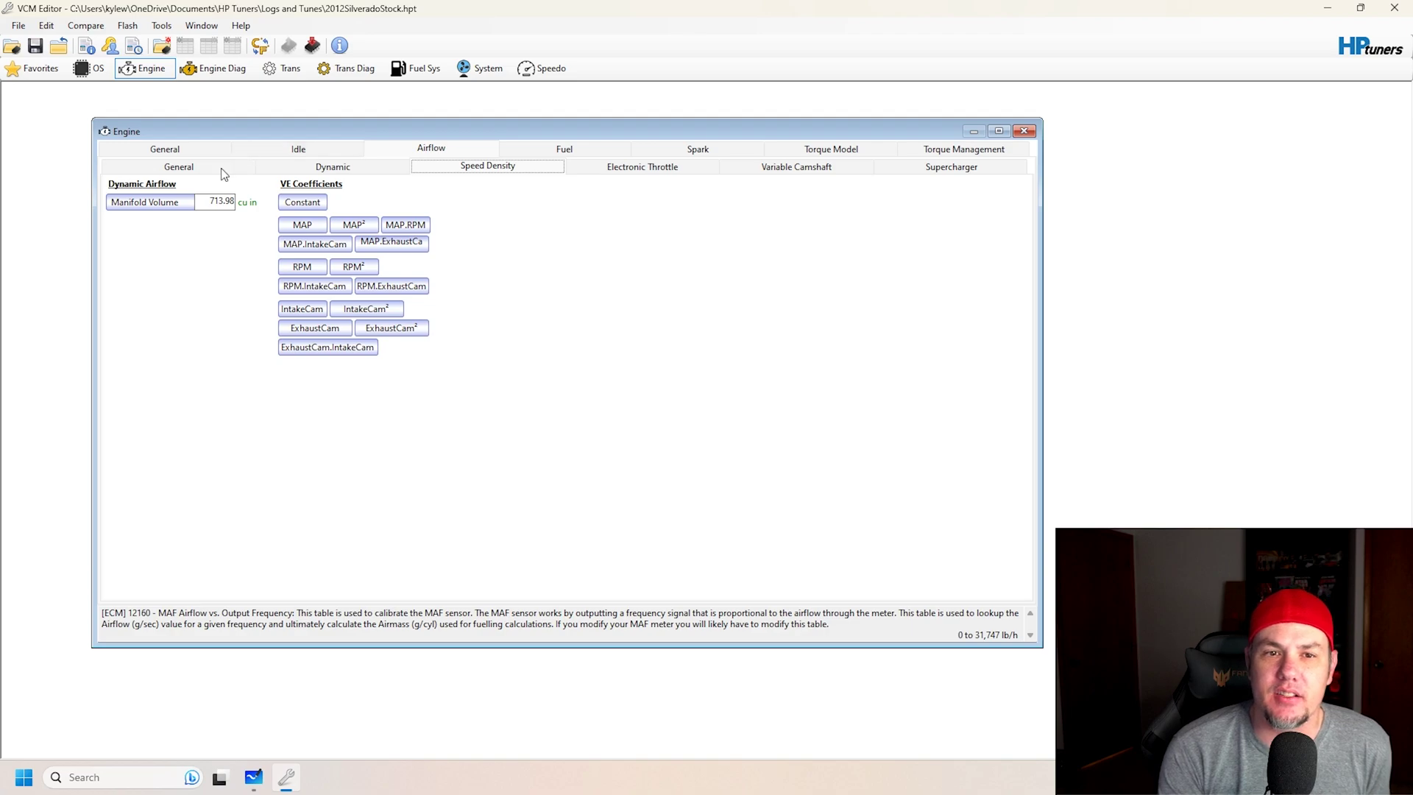
left_click(209, 202)
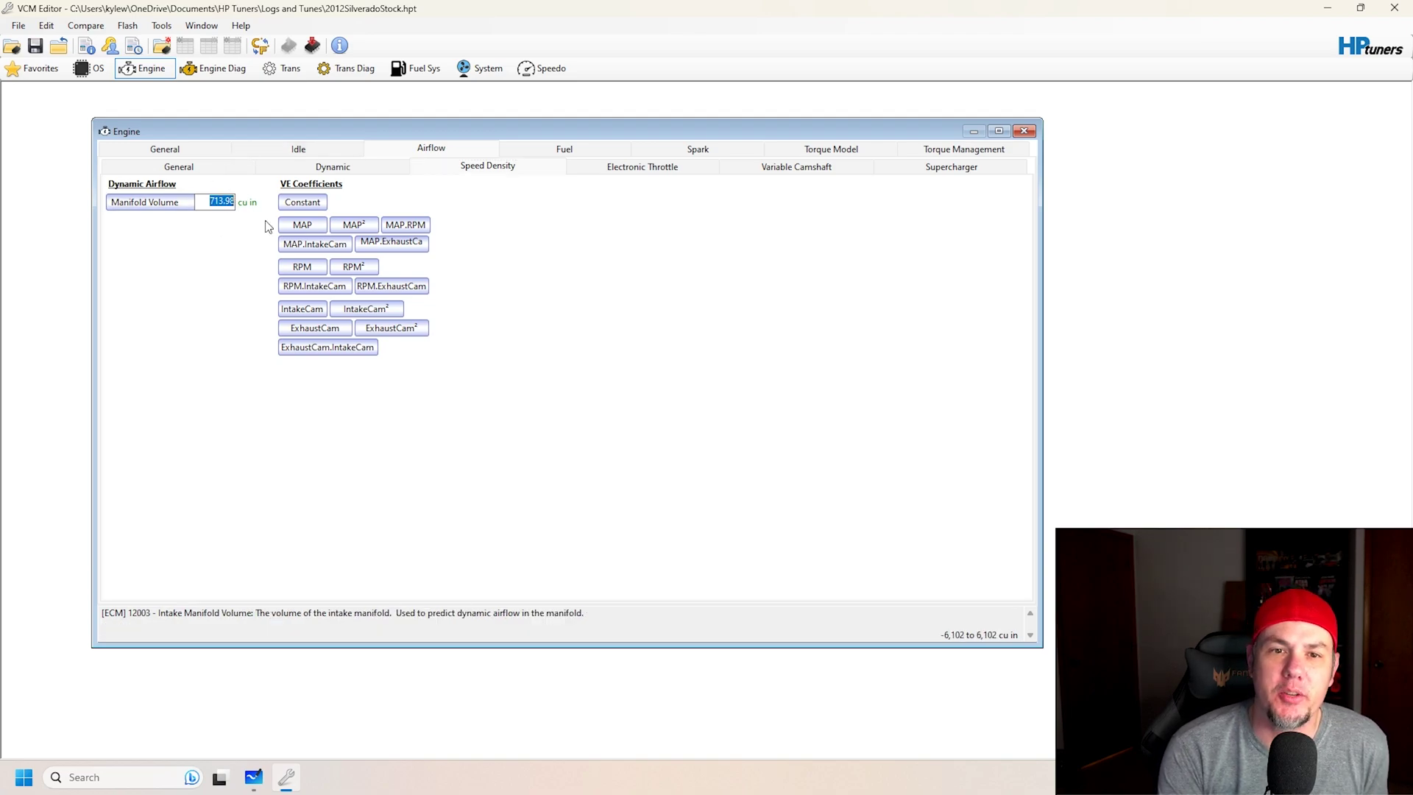
left_click(582, 171)
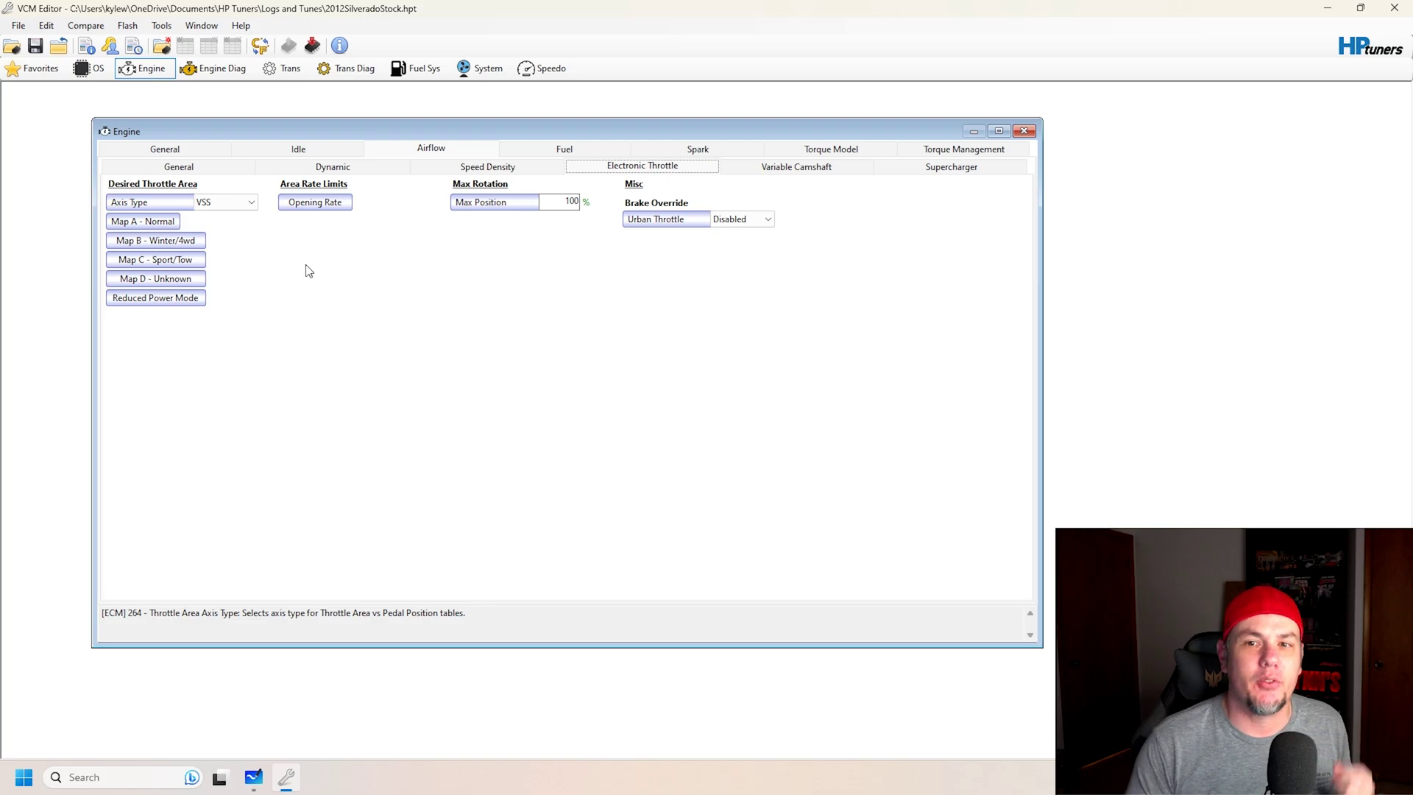
left_click(144, 222)
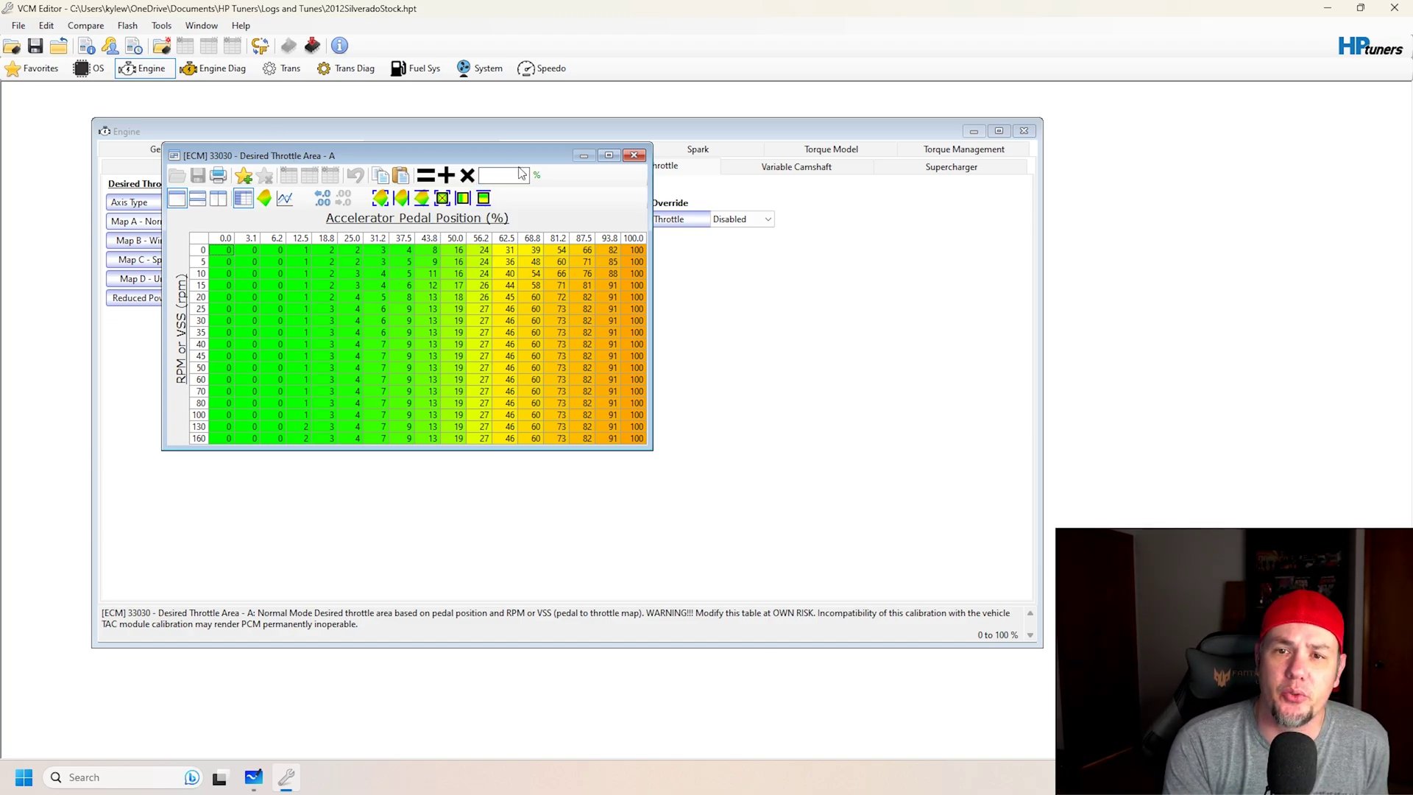
left_click(634, 155)
Check the intake and exhaust cam low-baro angle tables, then view Supercharger settings.
left_click(785, 174)
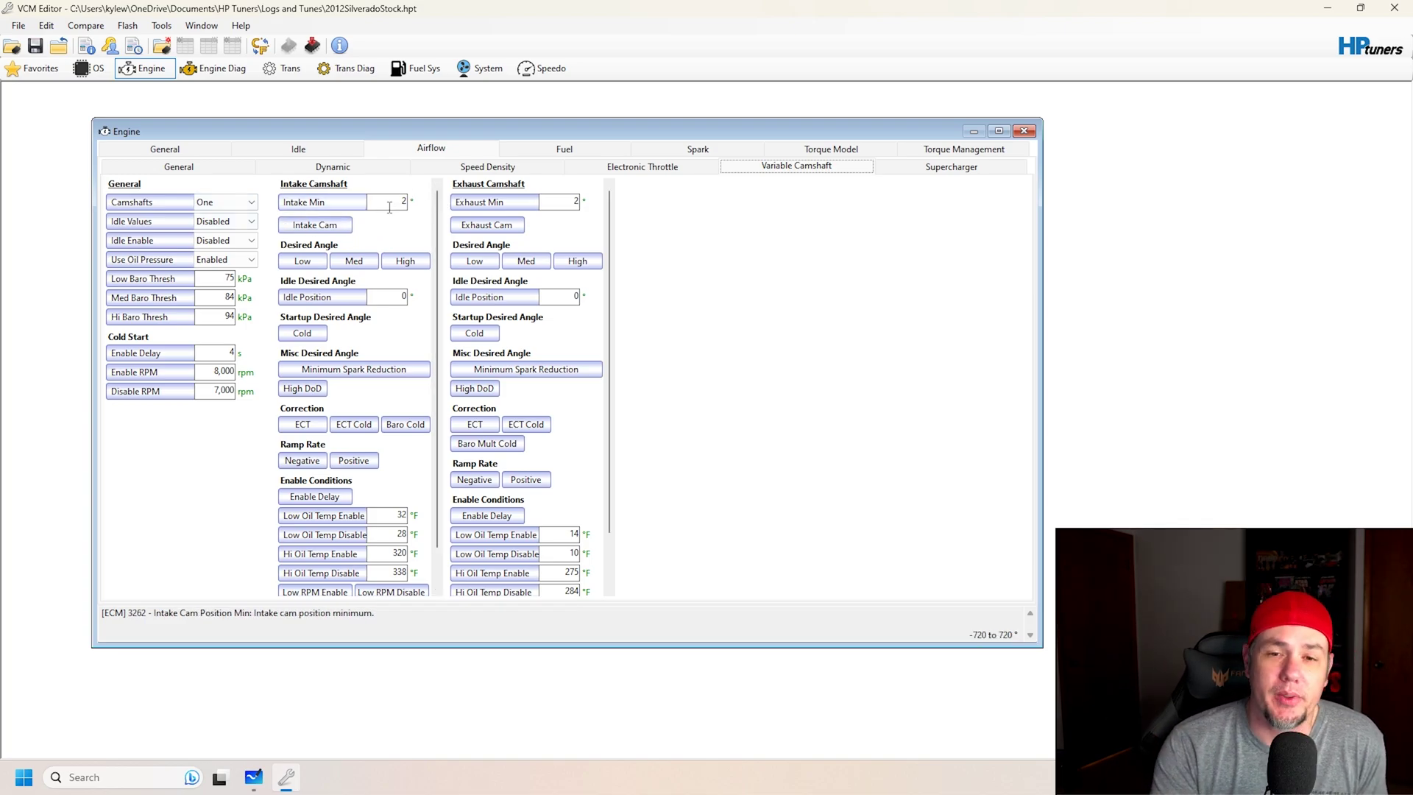
left_click(300, 261)
left_click(1031, 147)
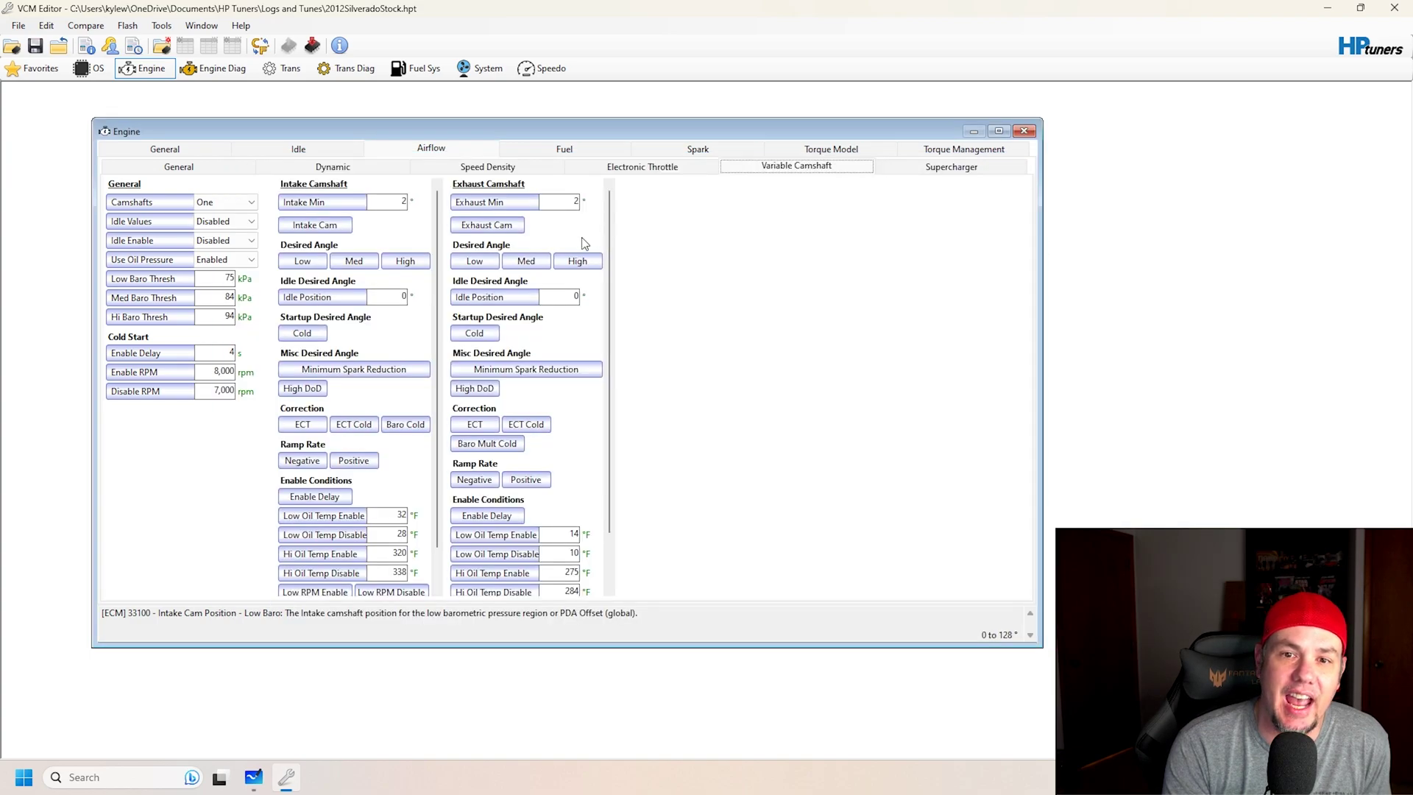
left_click(475, 261)
left_click(1091, 288)
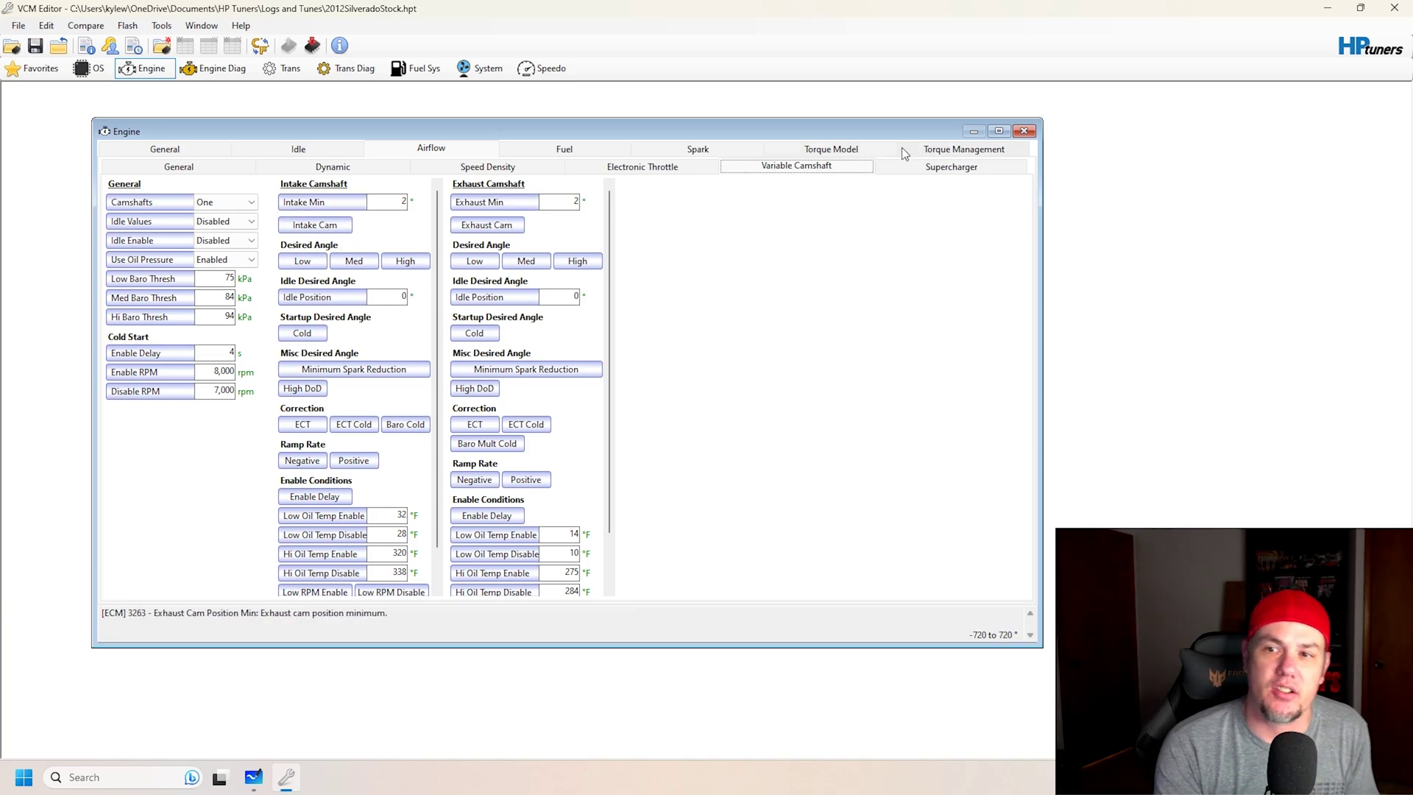
left_click(953, 168)
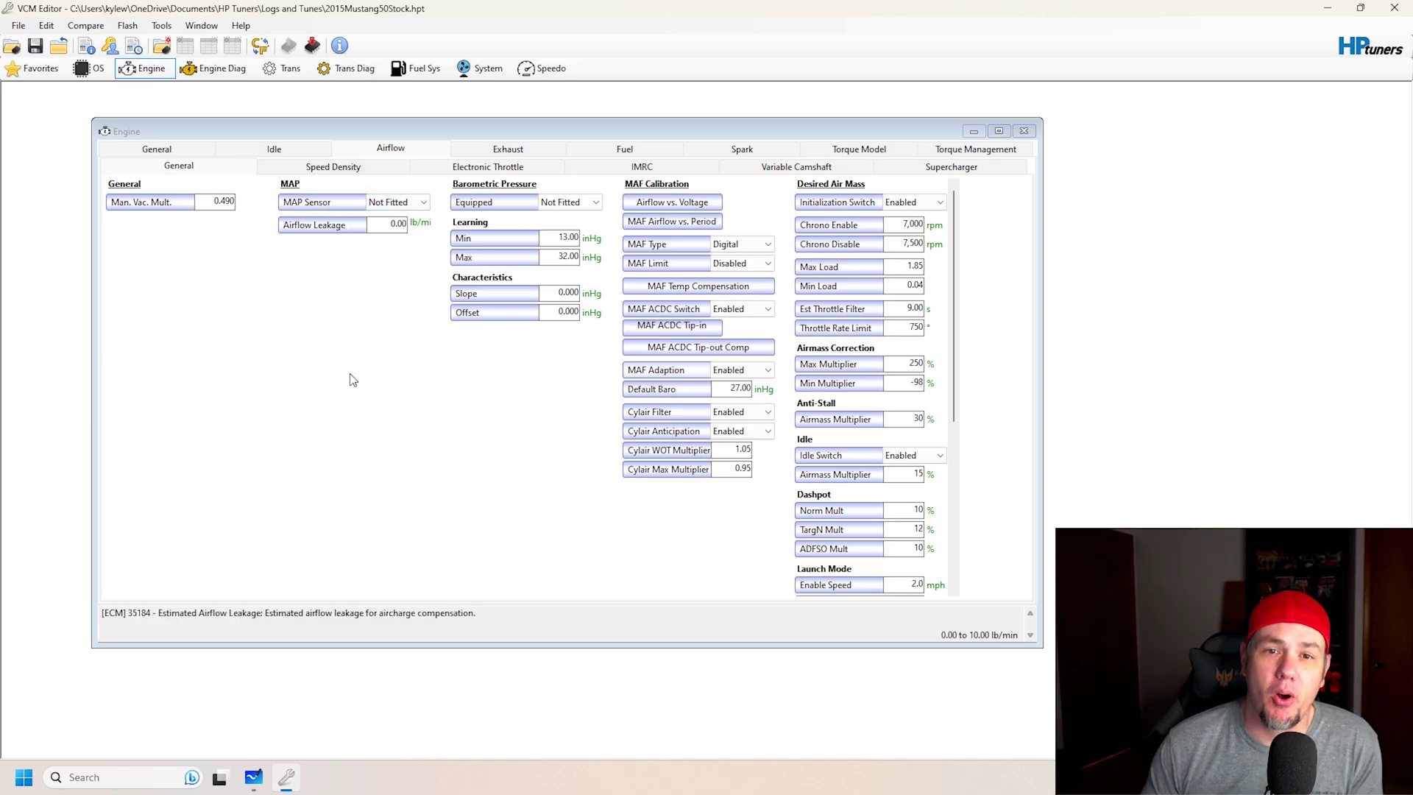
Review the Mustang's Speed Density values, including 729.84 cu in, then return to General.
left_click(340, 168)
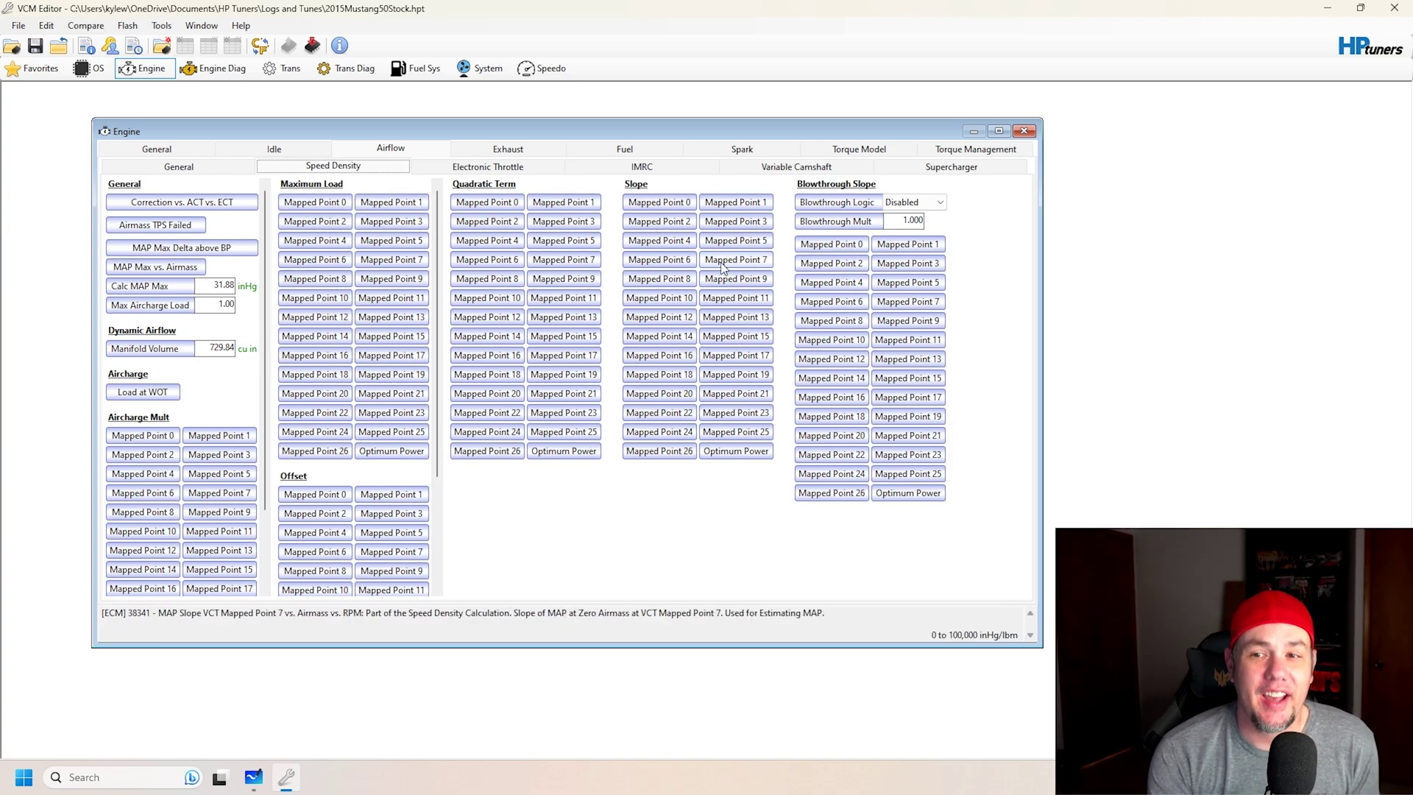
left_click(178, 166)
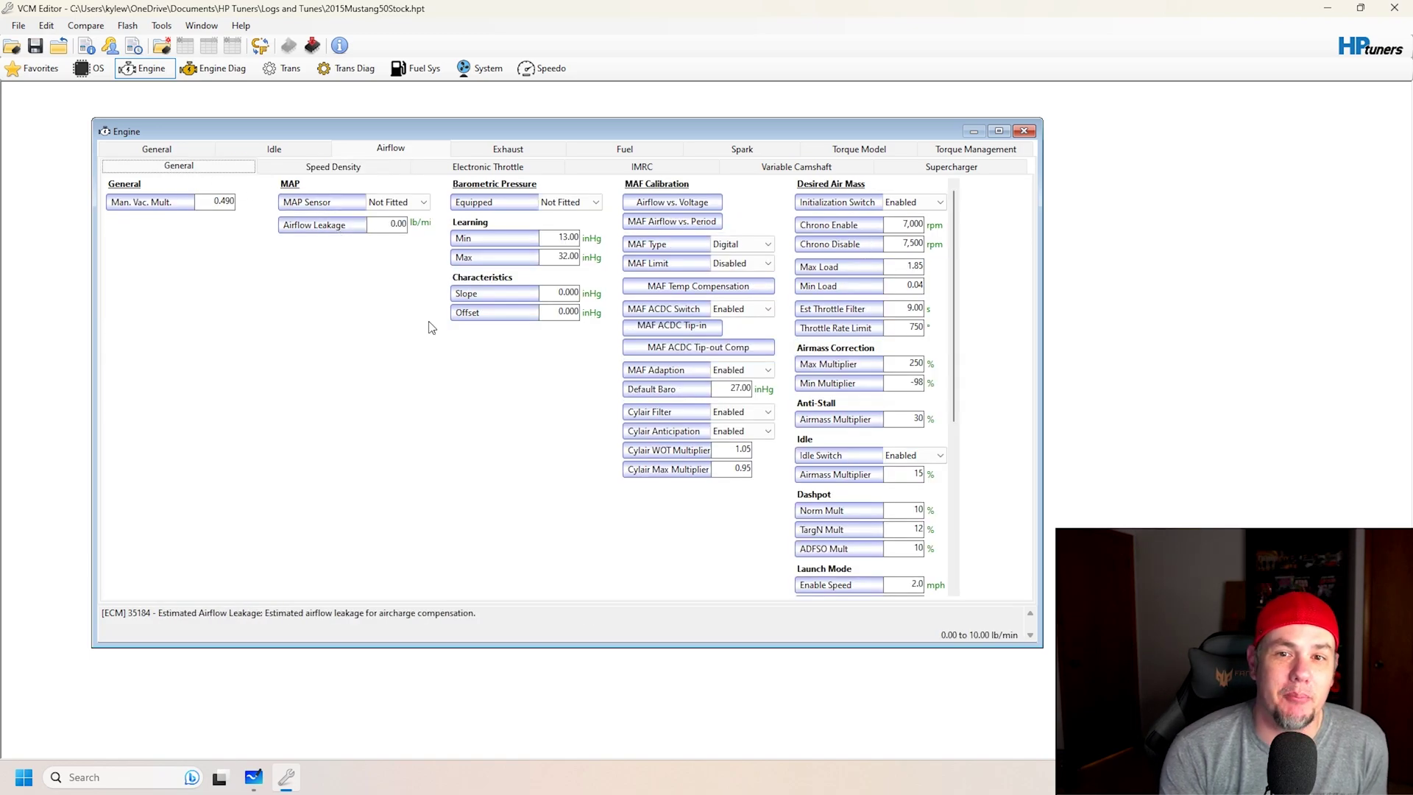
View the Mustang's MAF airflow vs. voltage curve as a graph.
left_click(647, 209)
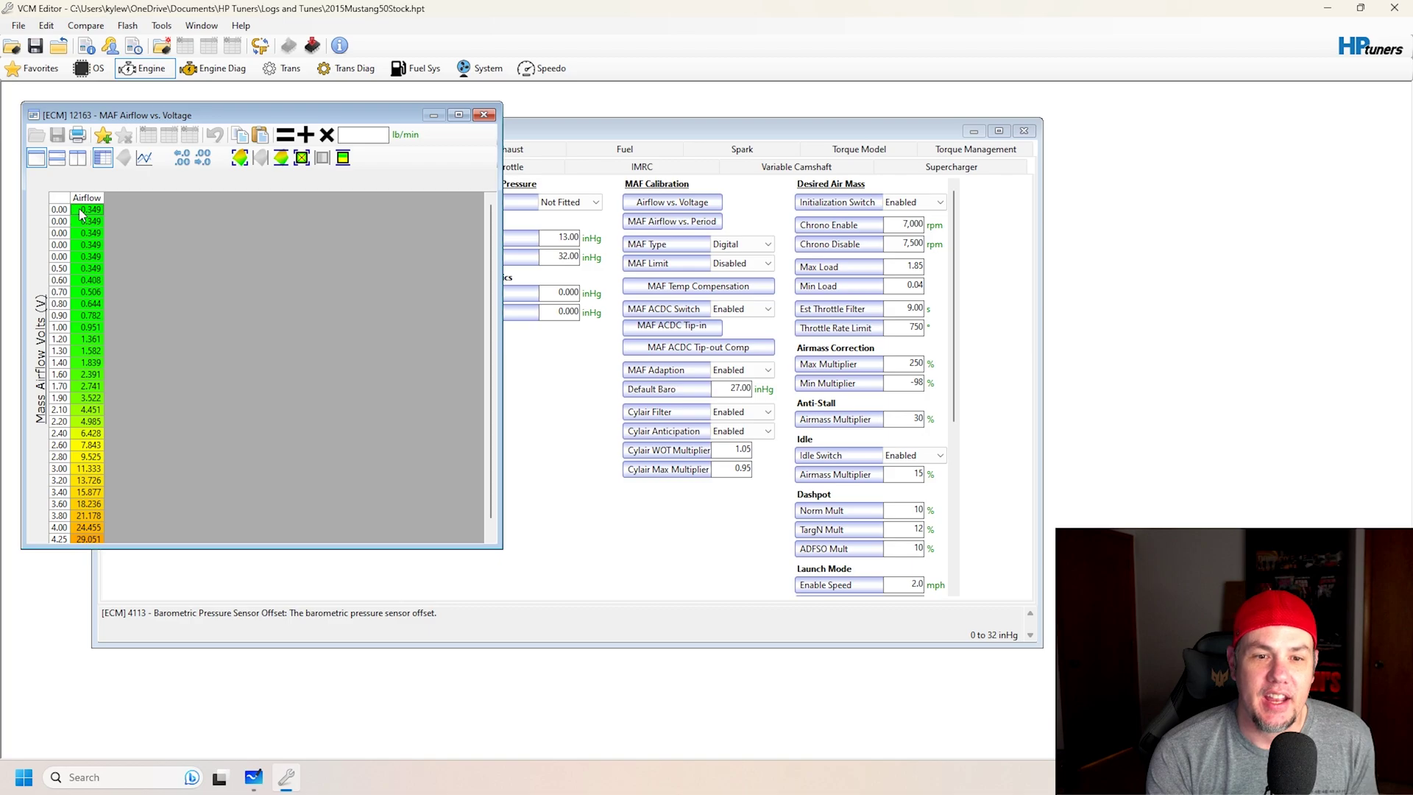
left_click(144, 157)
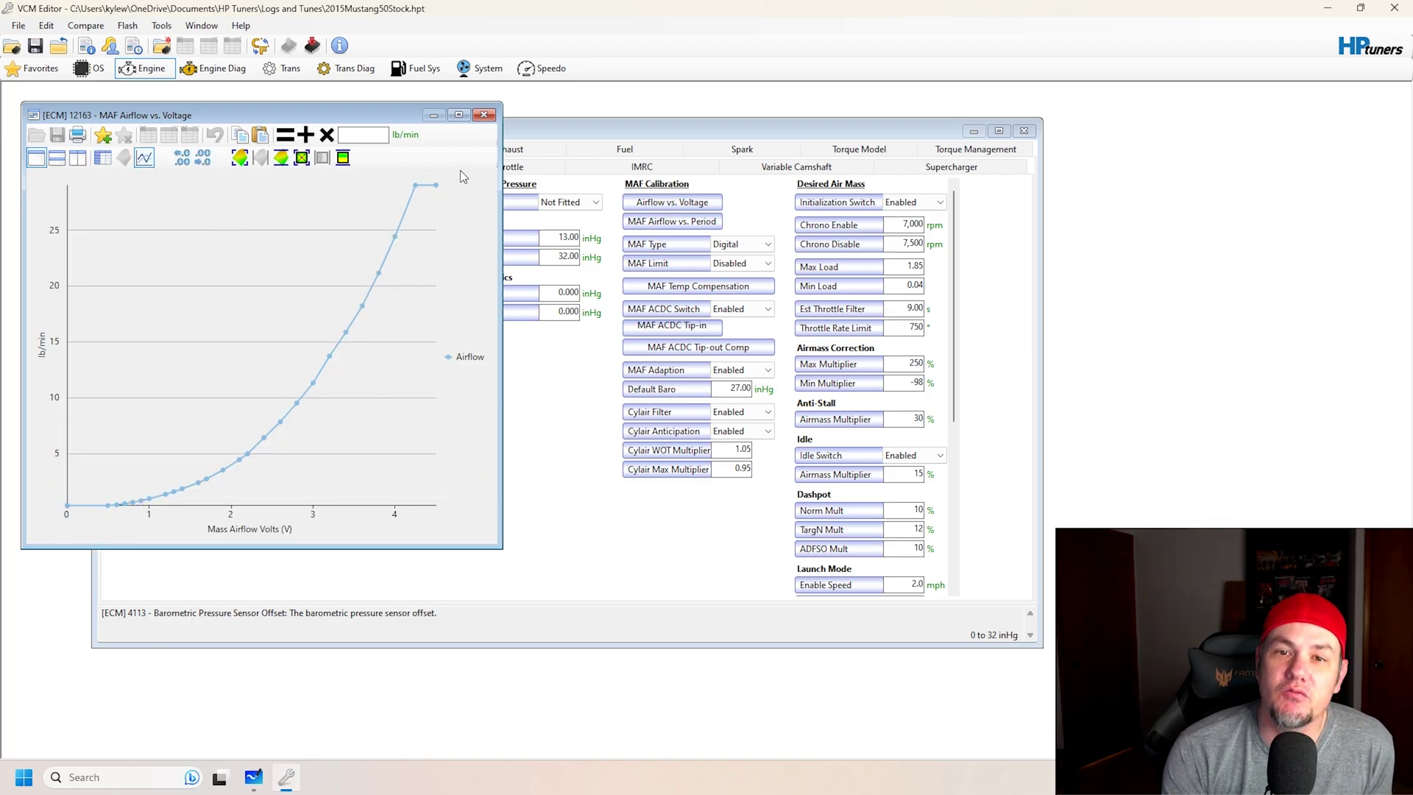
left_click(484, 115)
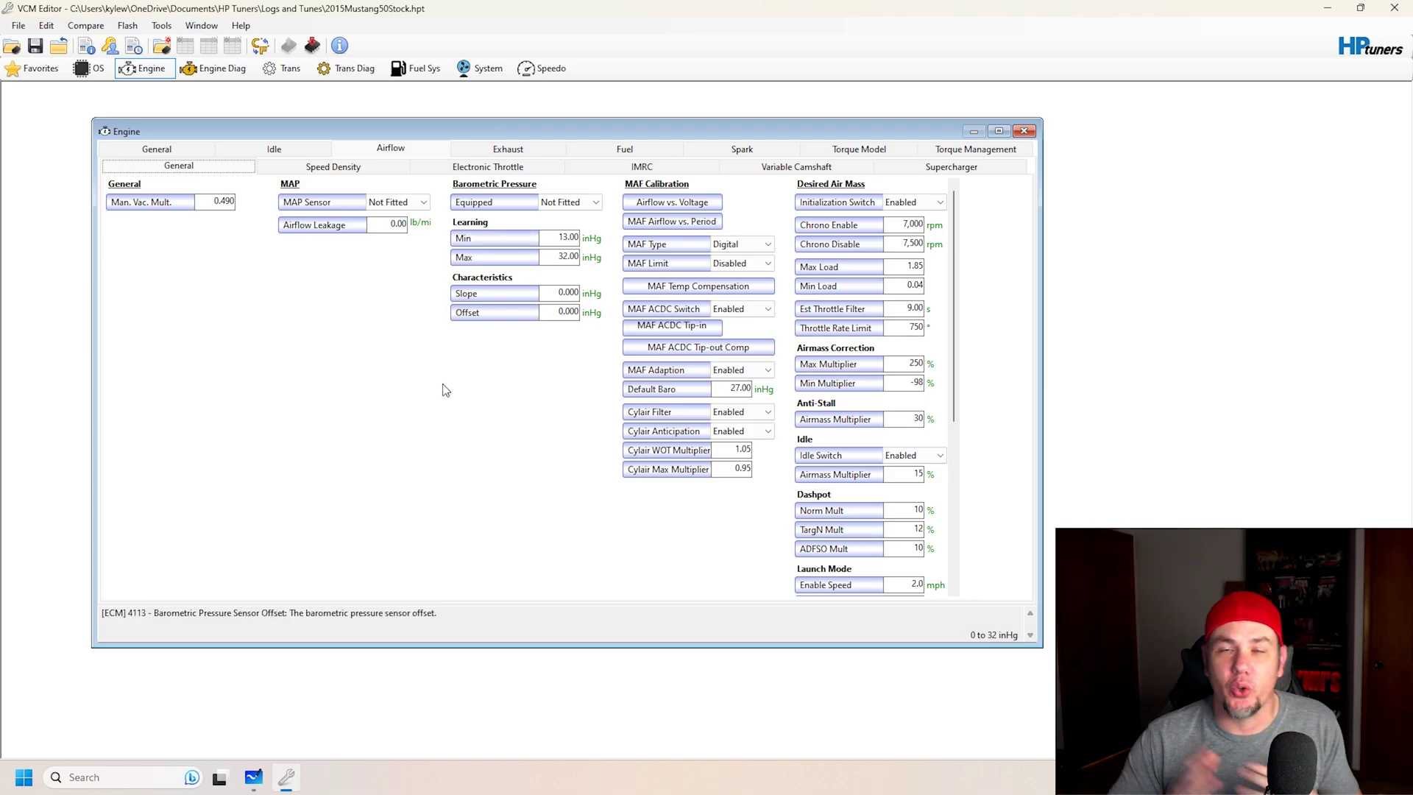
Check the 14.08 Stoich AFR in fuel settings, then return to airflow.
left_click(625, 150)
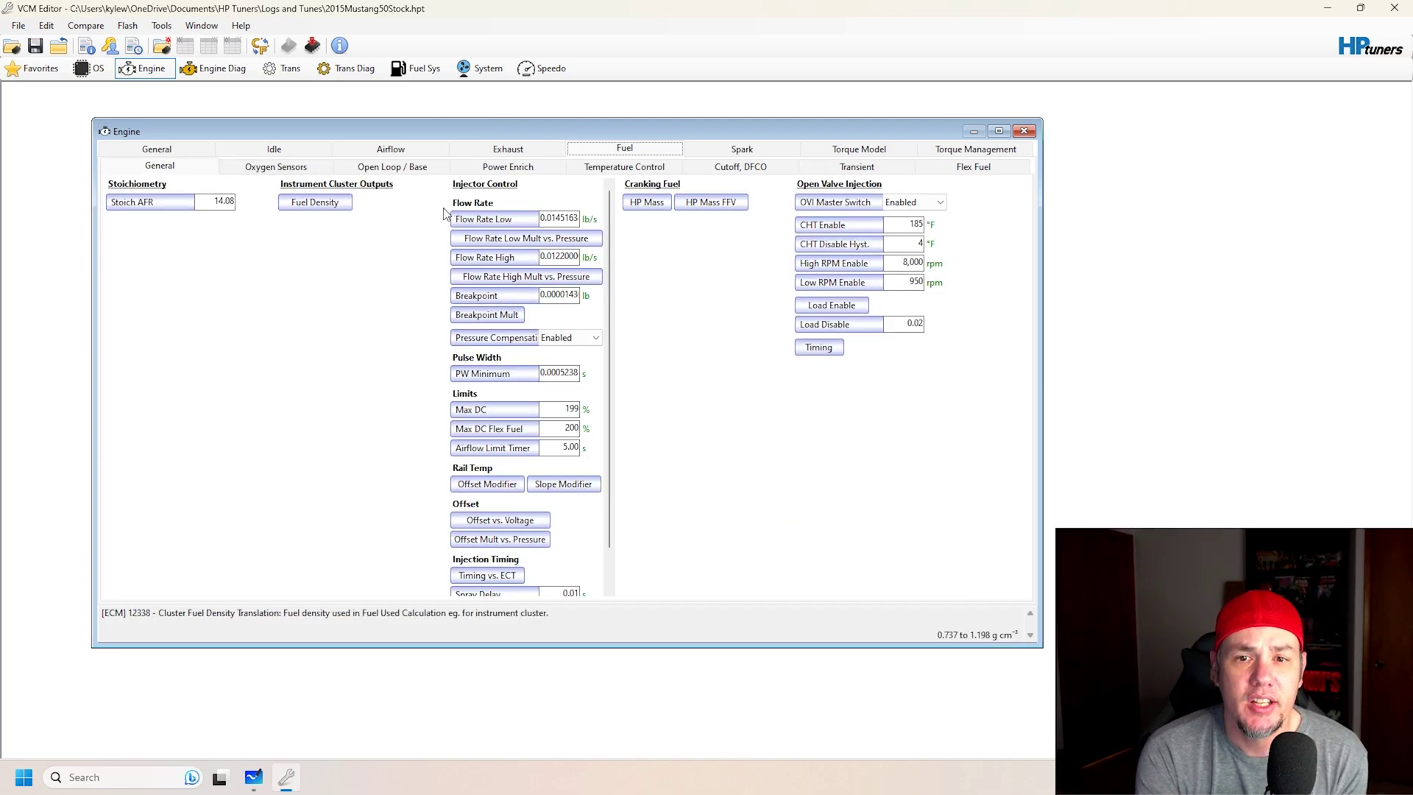
left_click(233, 201)
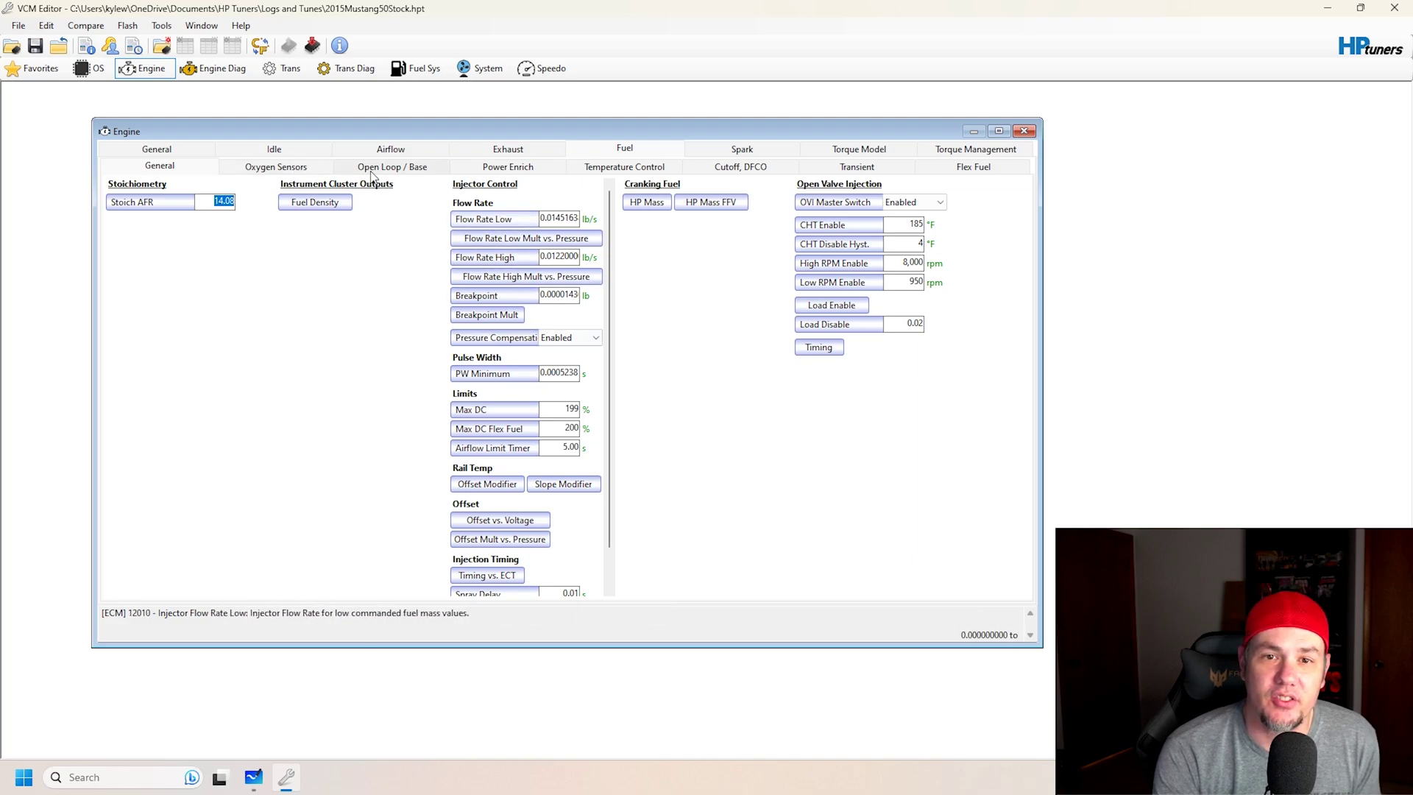
left_click(431, 148)
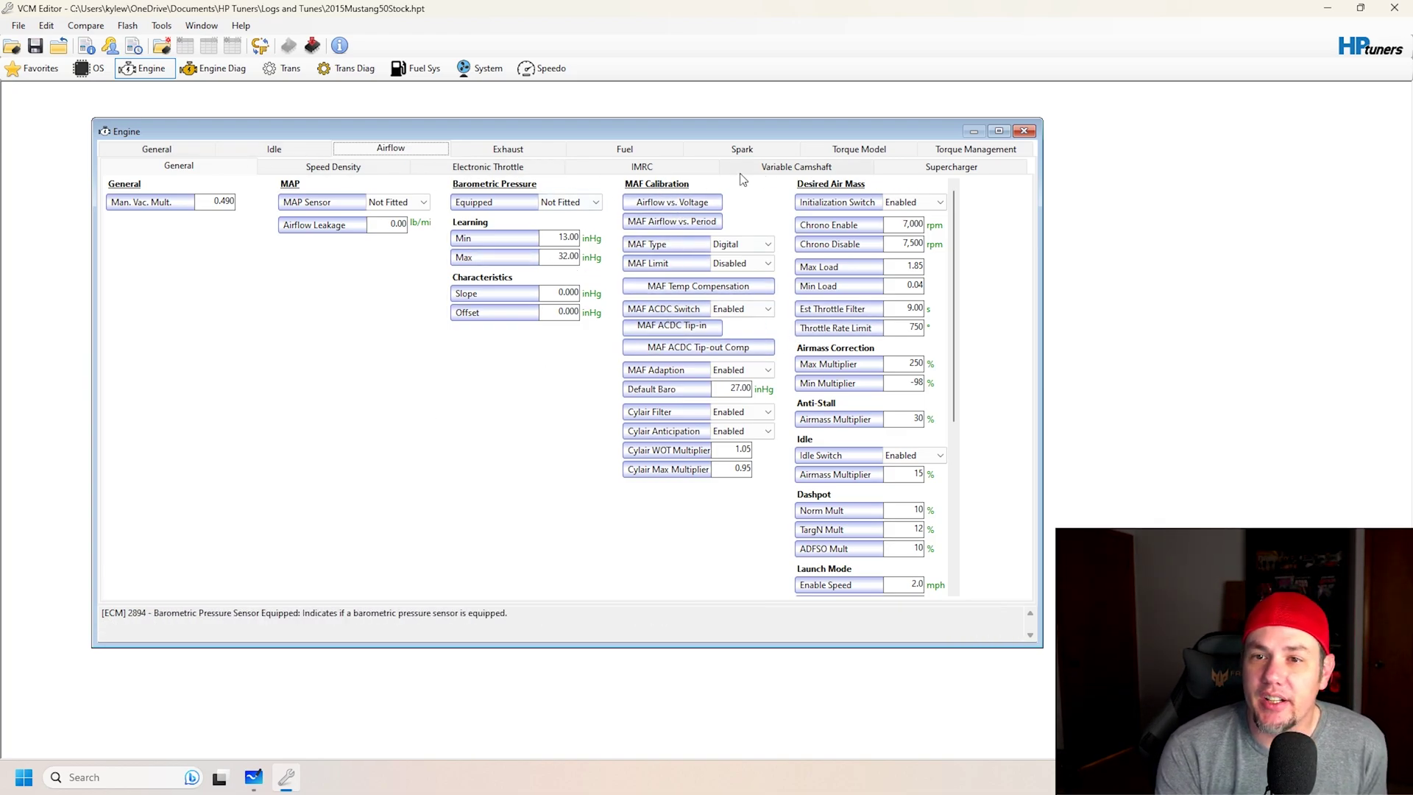
Step through the Mustang's Speed Density, Electronic Throttle and IMRC airflow settings.
left_click(348, 168)
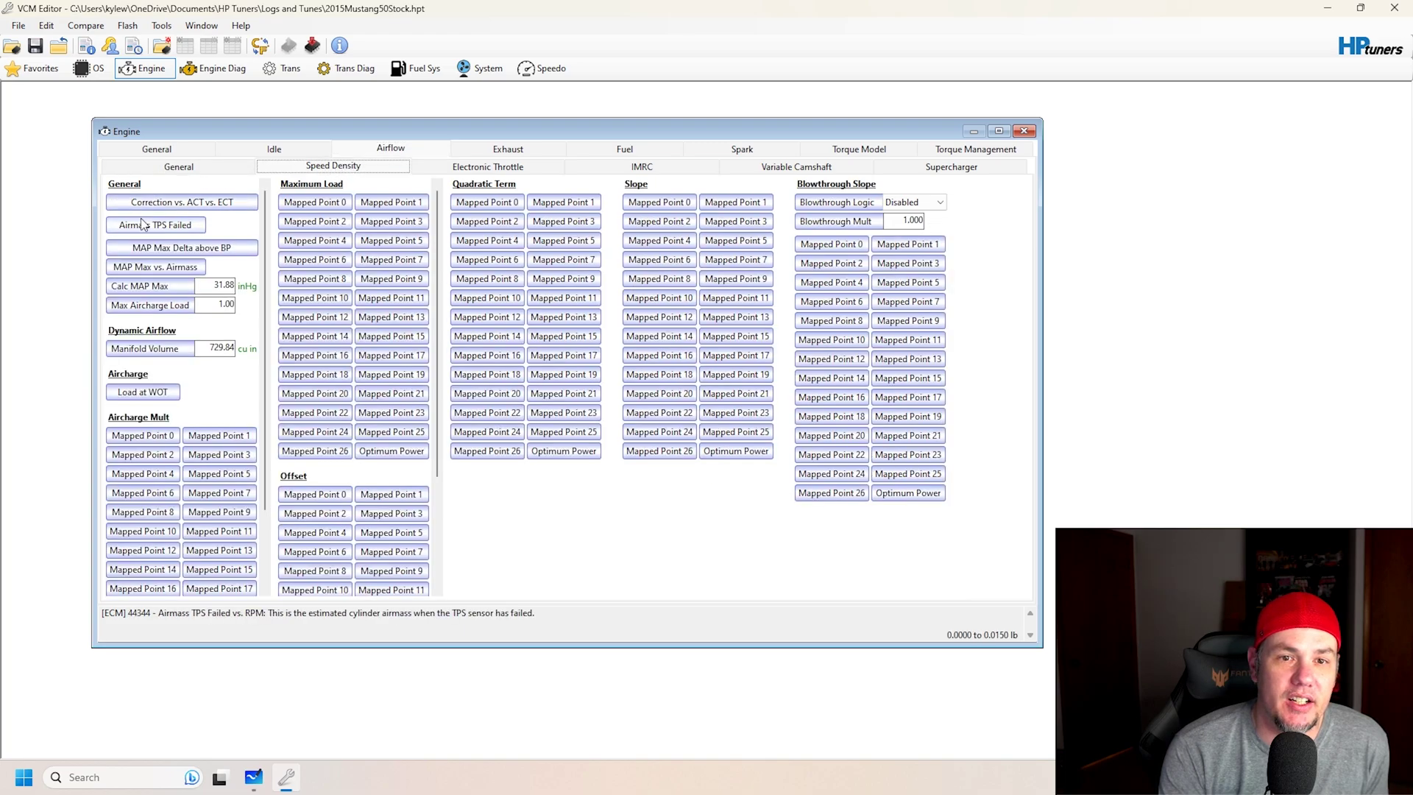
left_click(495, 171)
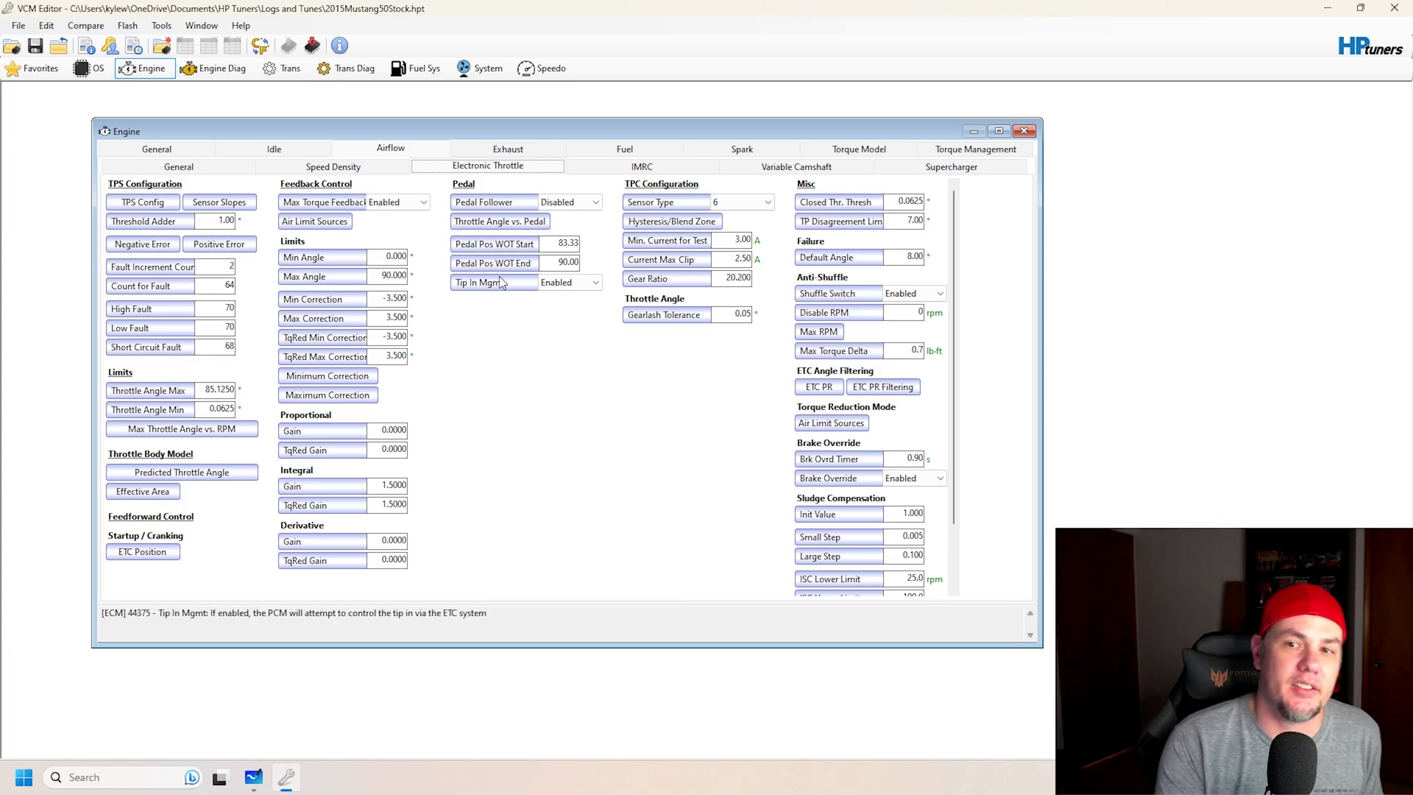
left_click(643, 168)
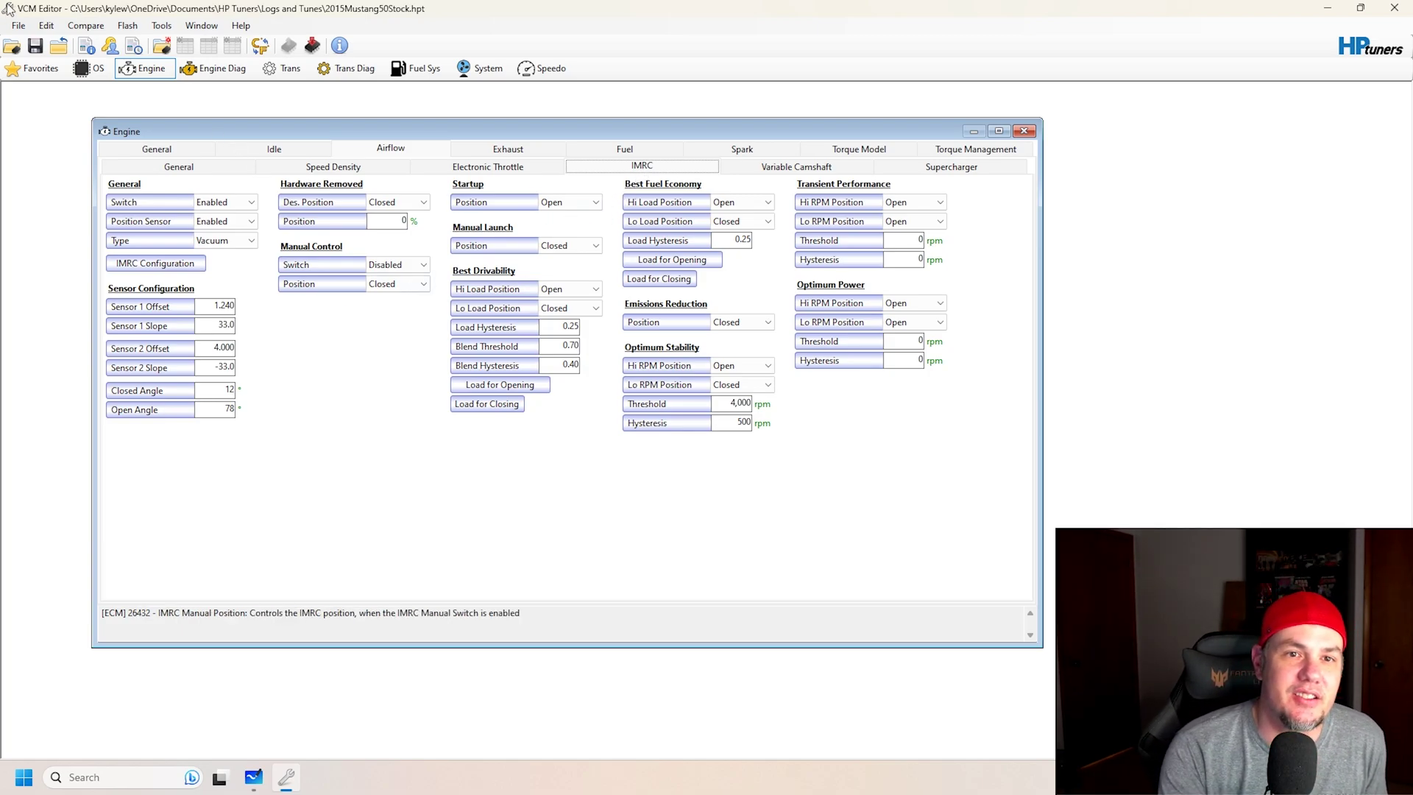
Launch the Speed Density Calculator and browse its table groups.
left_click(45, 25)
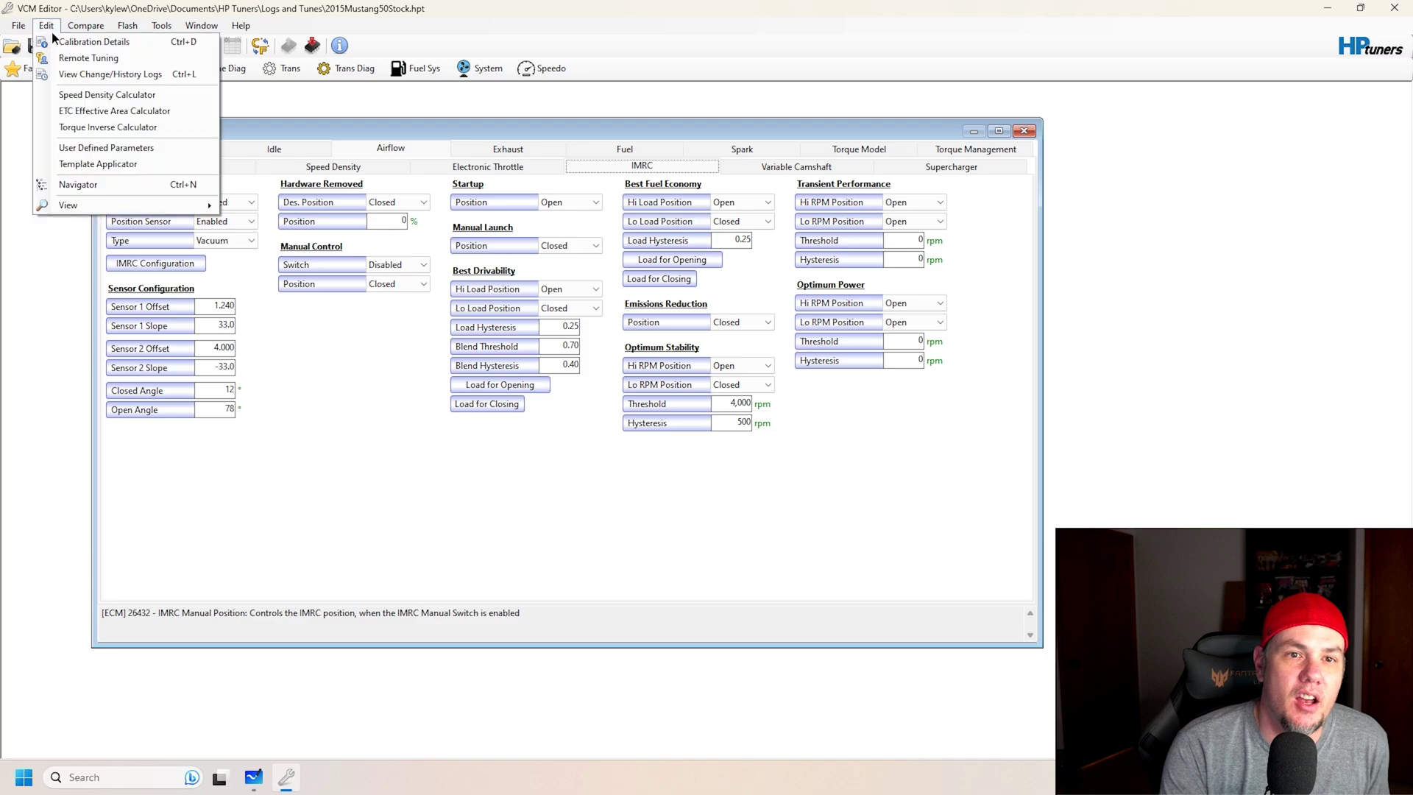
left_click(160, 95)
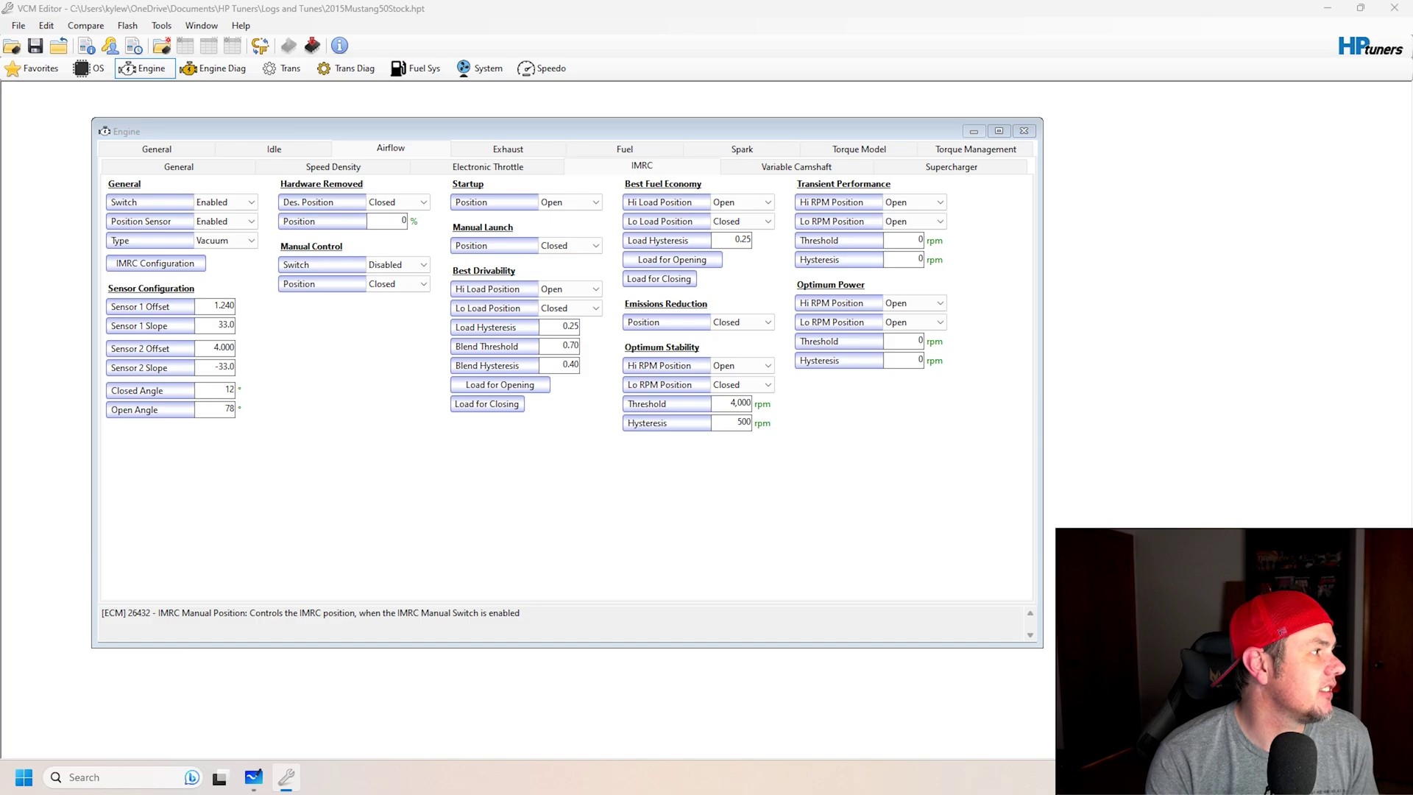
left_click_drag(549, 421, 549, 196)
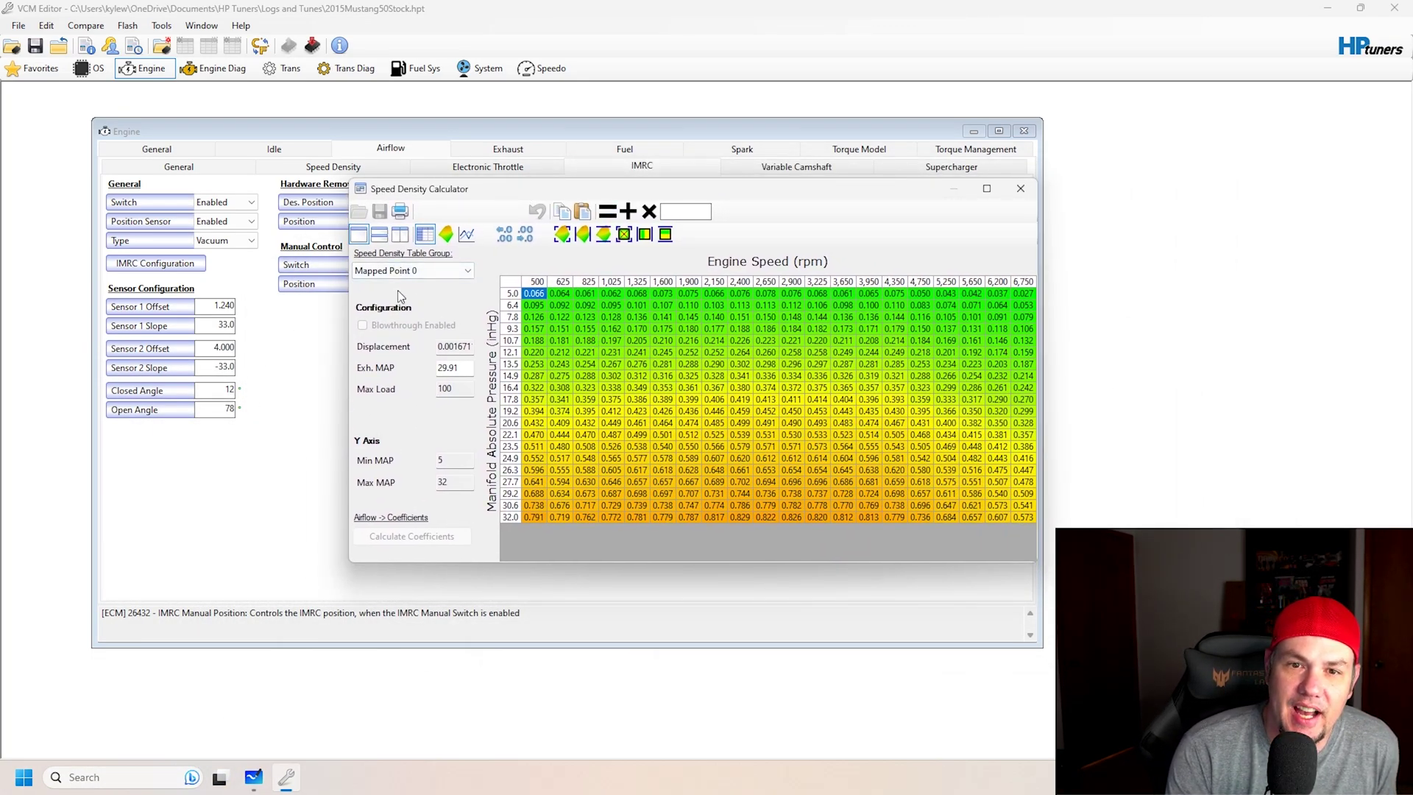
left_click(412, 270)
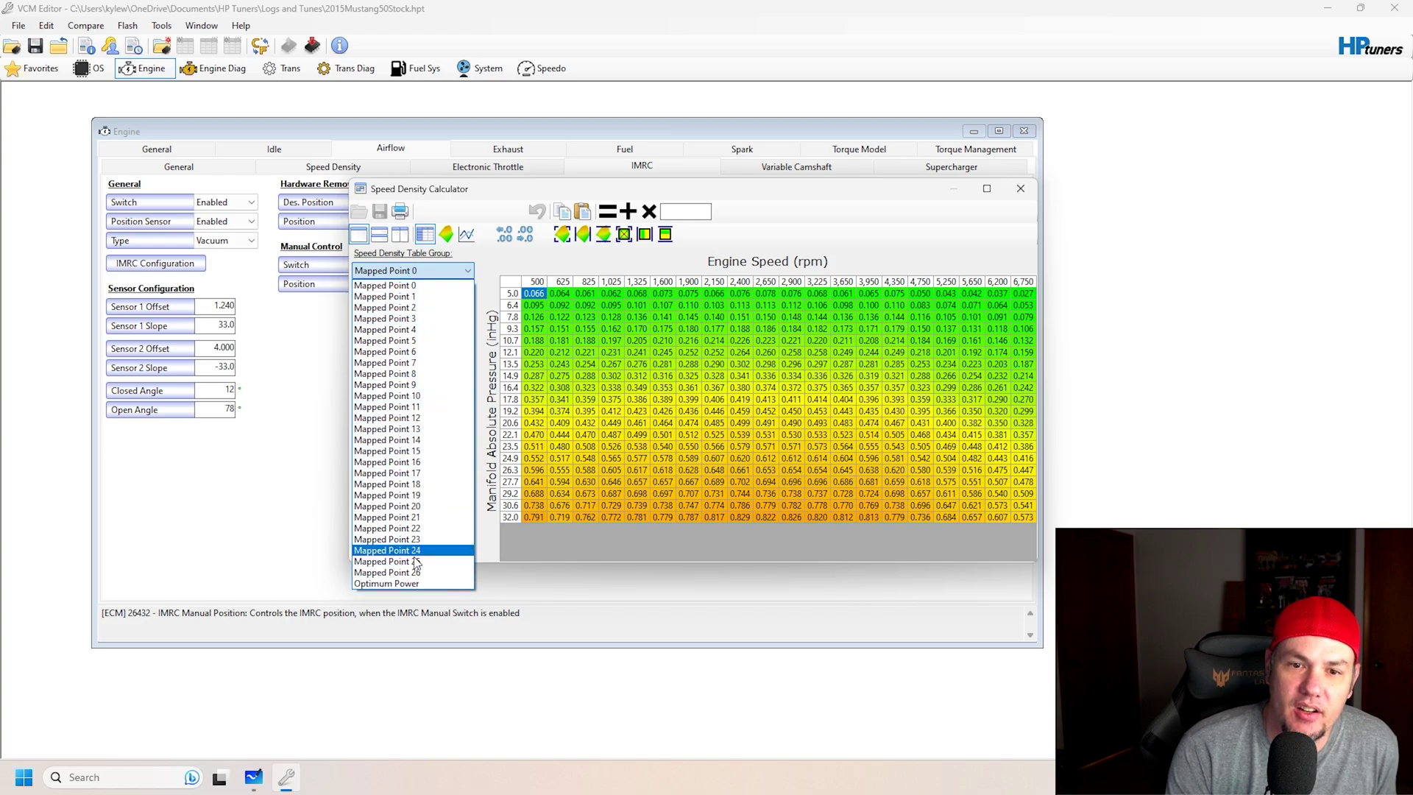
Close the Speed Density Calculator and show the Variable Camshaft settings.
left_click(1021, 188)
left_click(1021, 188)
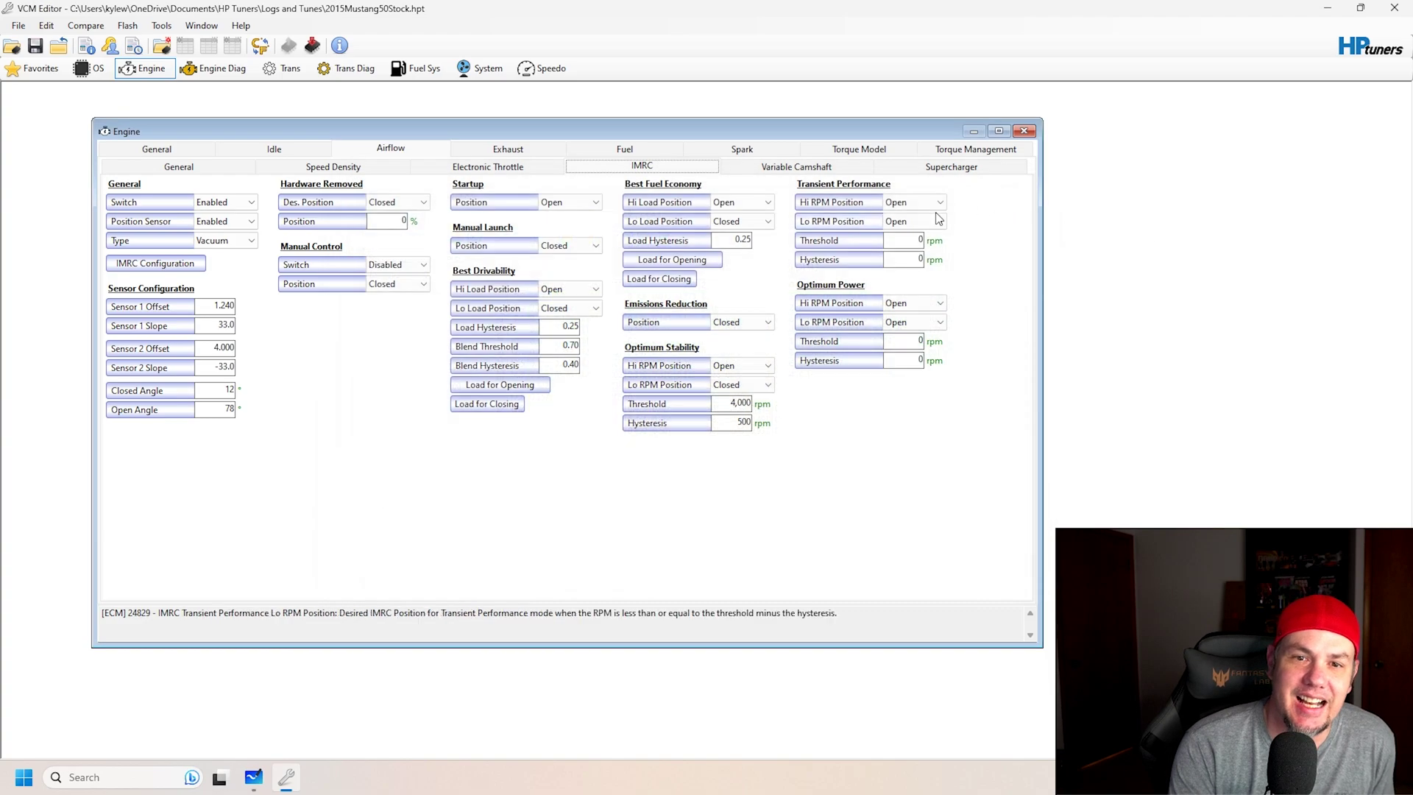
left_click(809, 166)
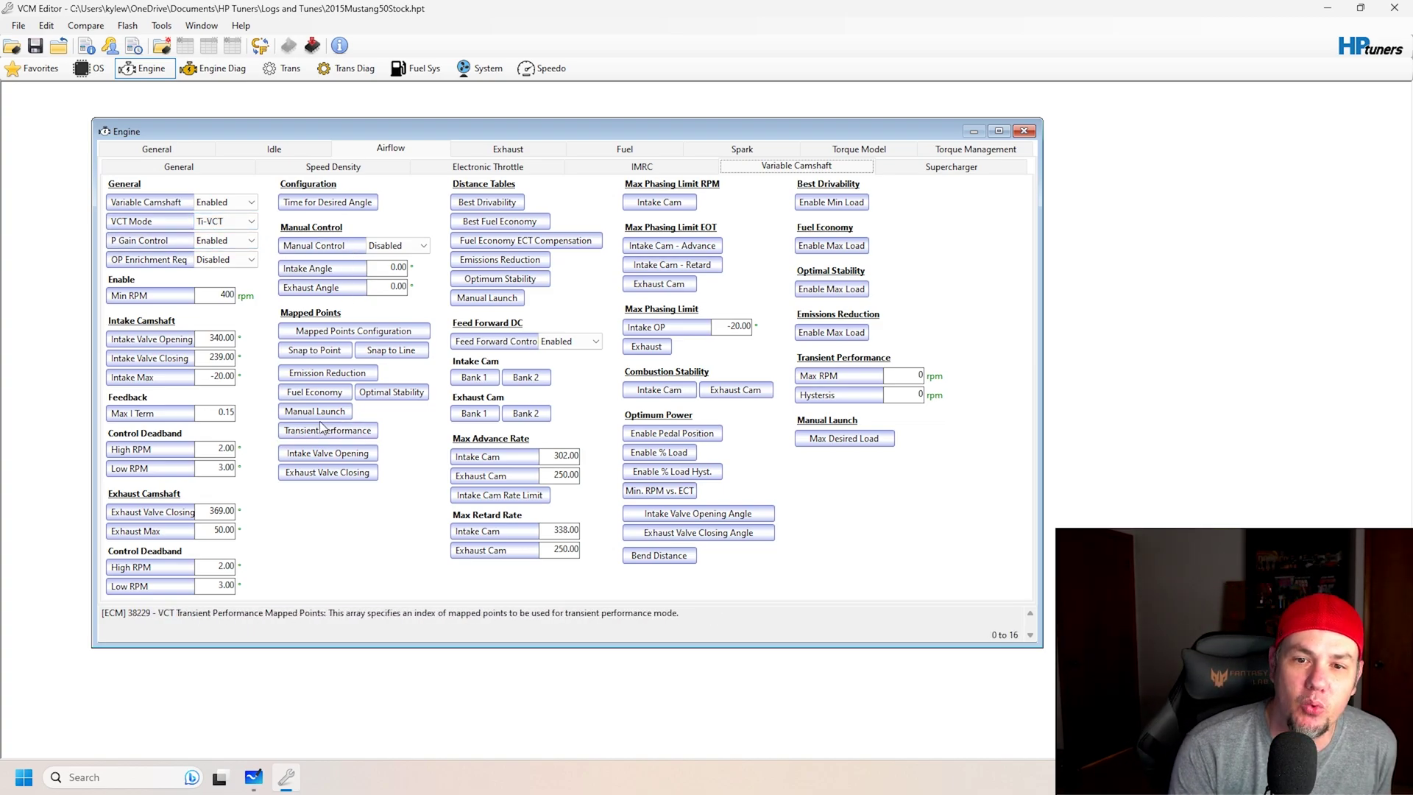
Inspect the intake and exhaust cam bank 1 feed forward tables, then return to General airflow.
left_click(473, 379)
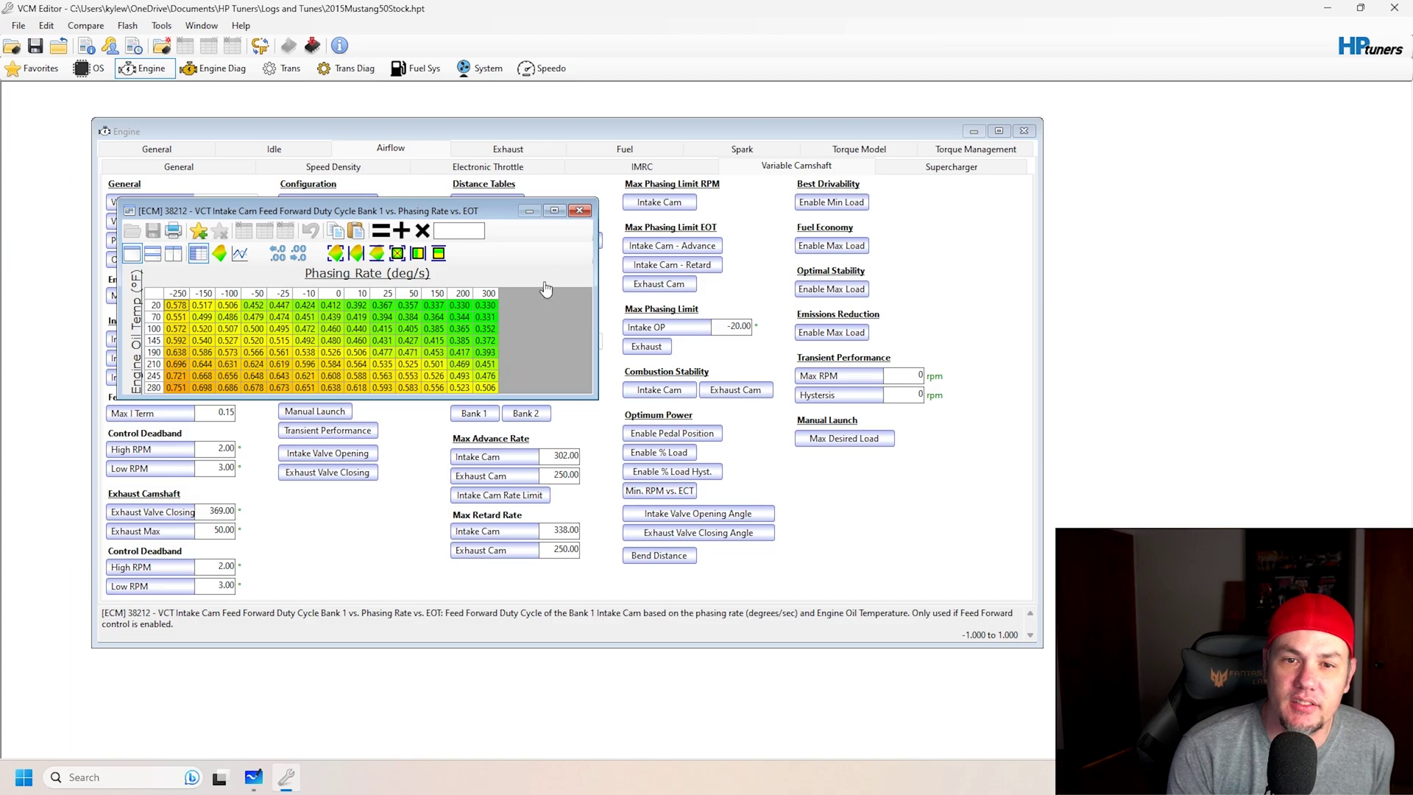
left_click(580, 211)
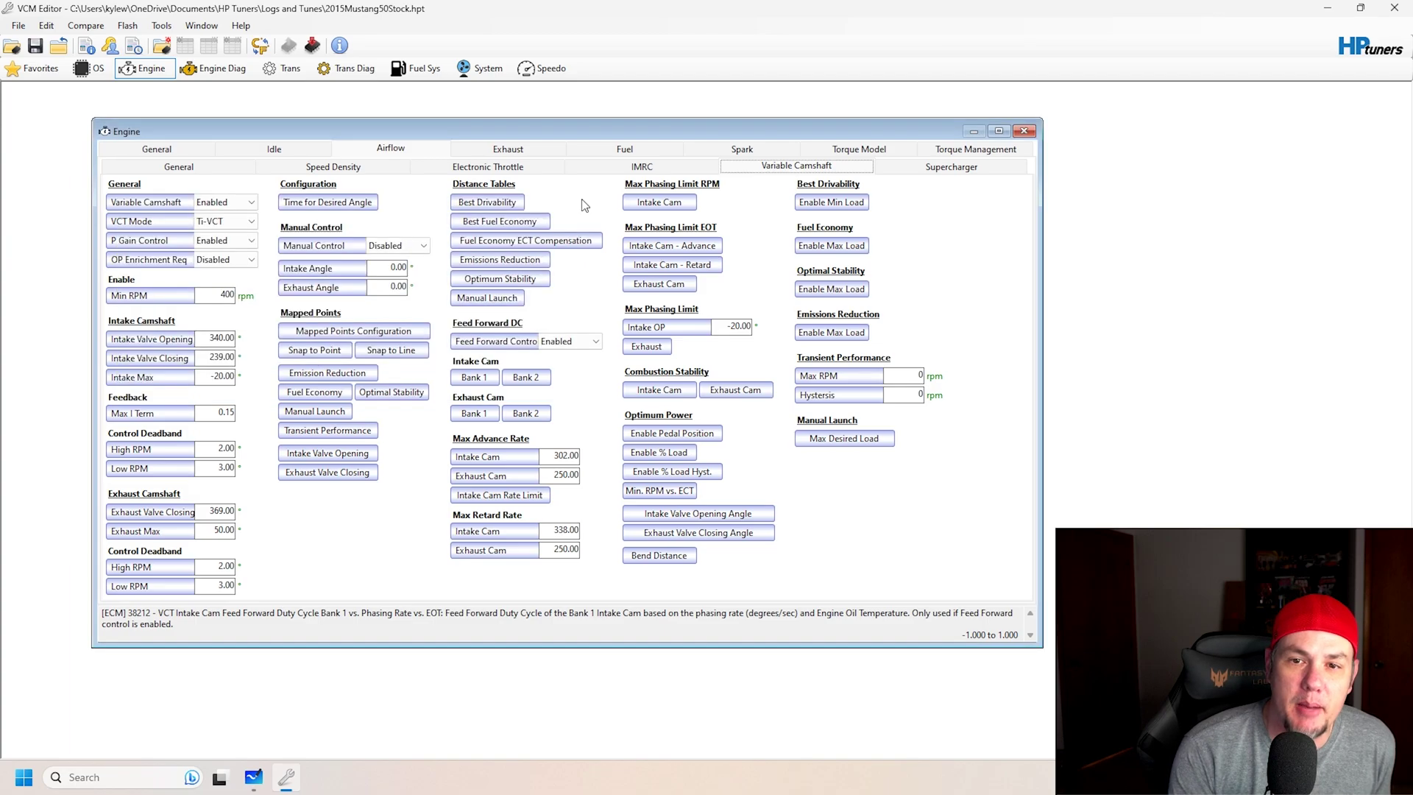
left_click(483, 415)
left_click(600, 231)
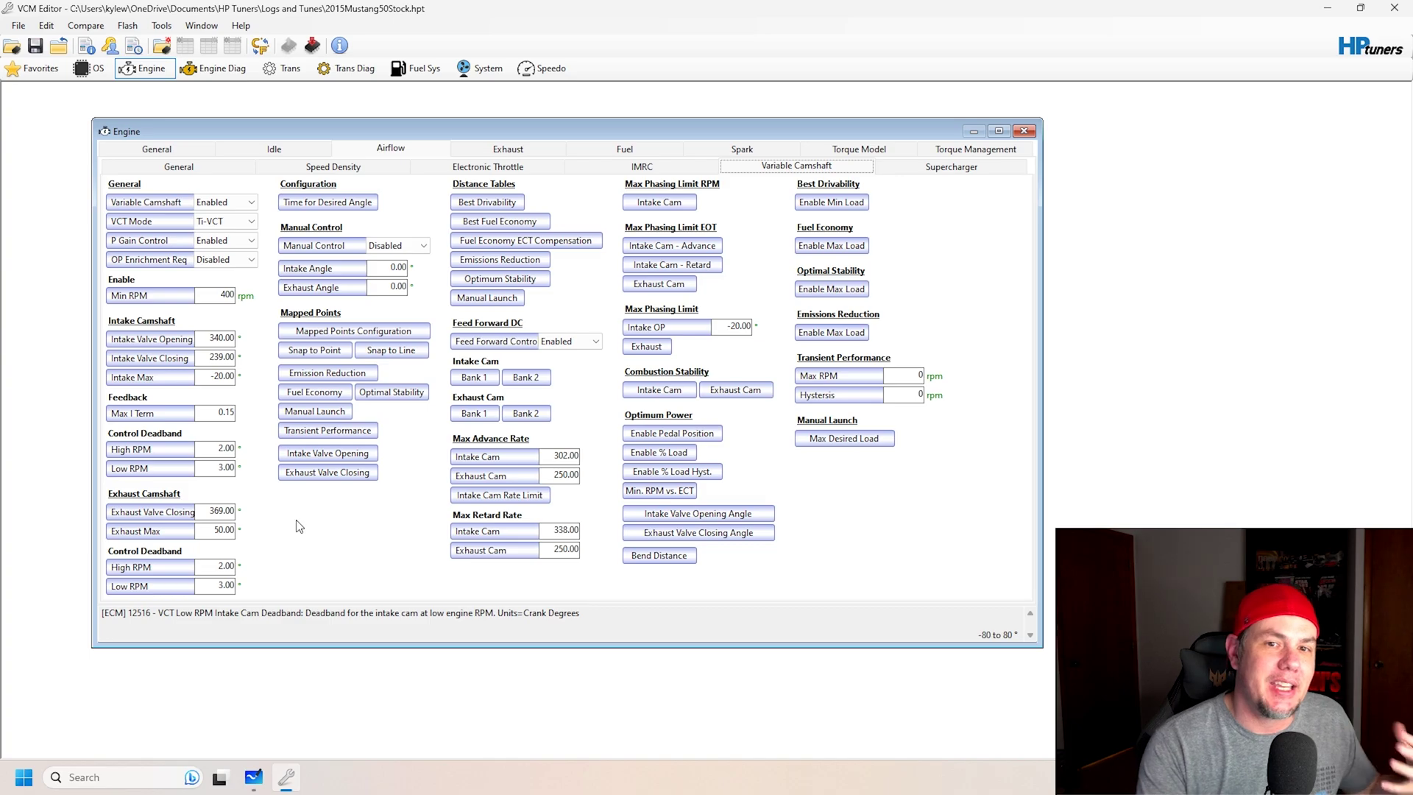
left_click(215, 164)
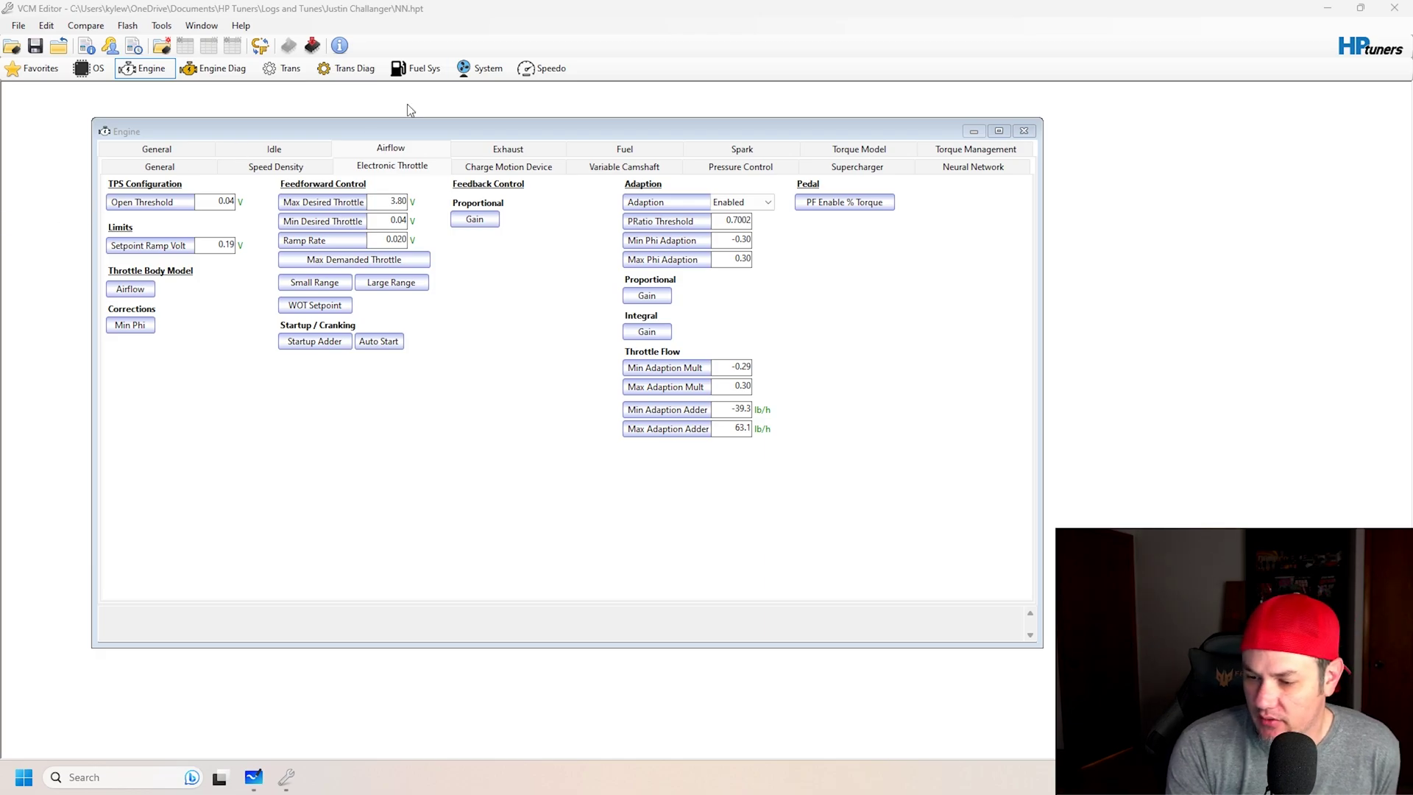
On the Challenger's Airflow General page, view the MAF 1 Airflow vs Voltage table as a graph.
left_click(175, 168)
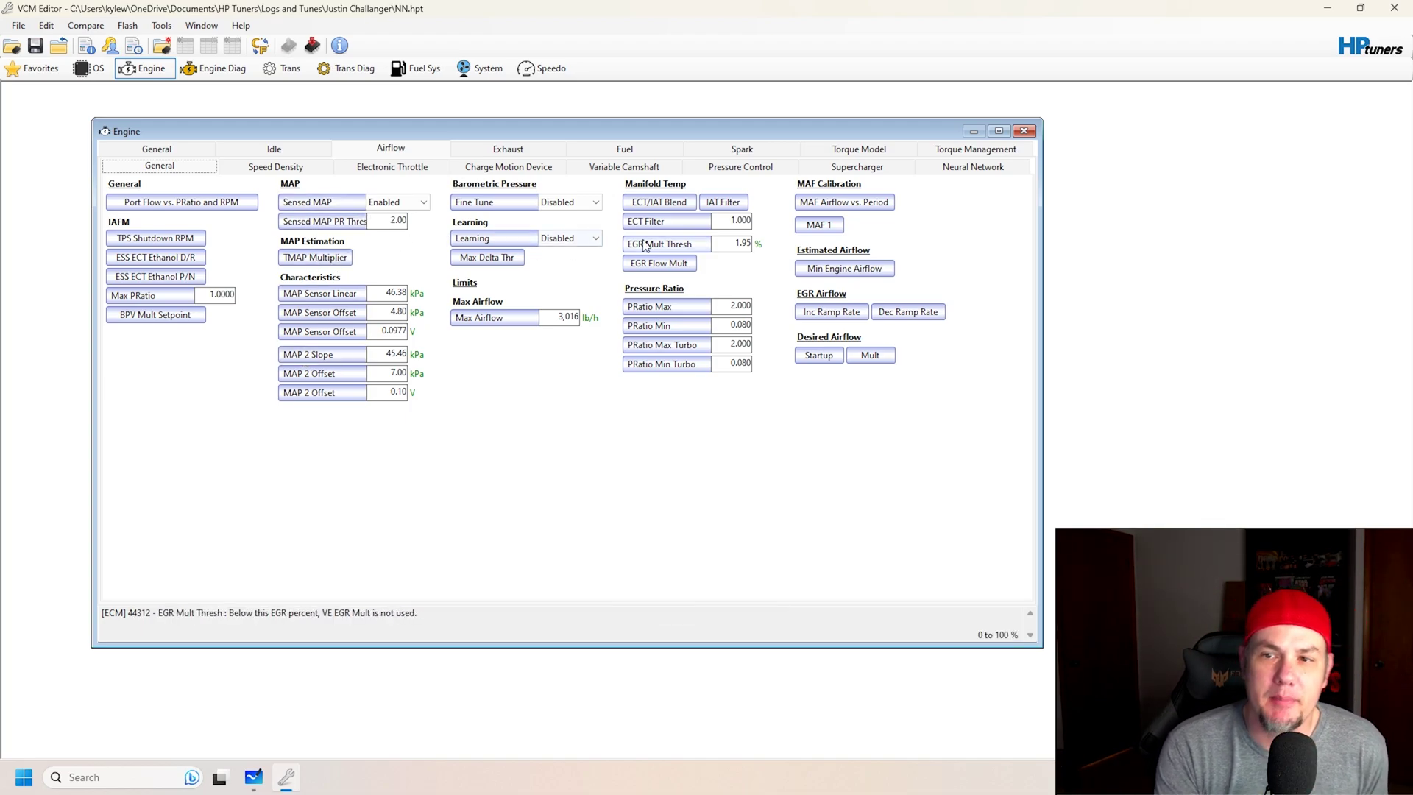
left_click(830, 226)
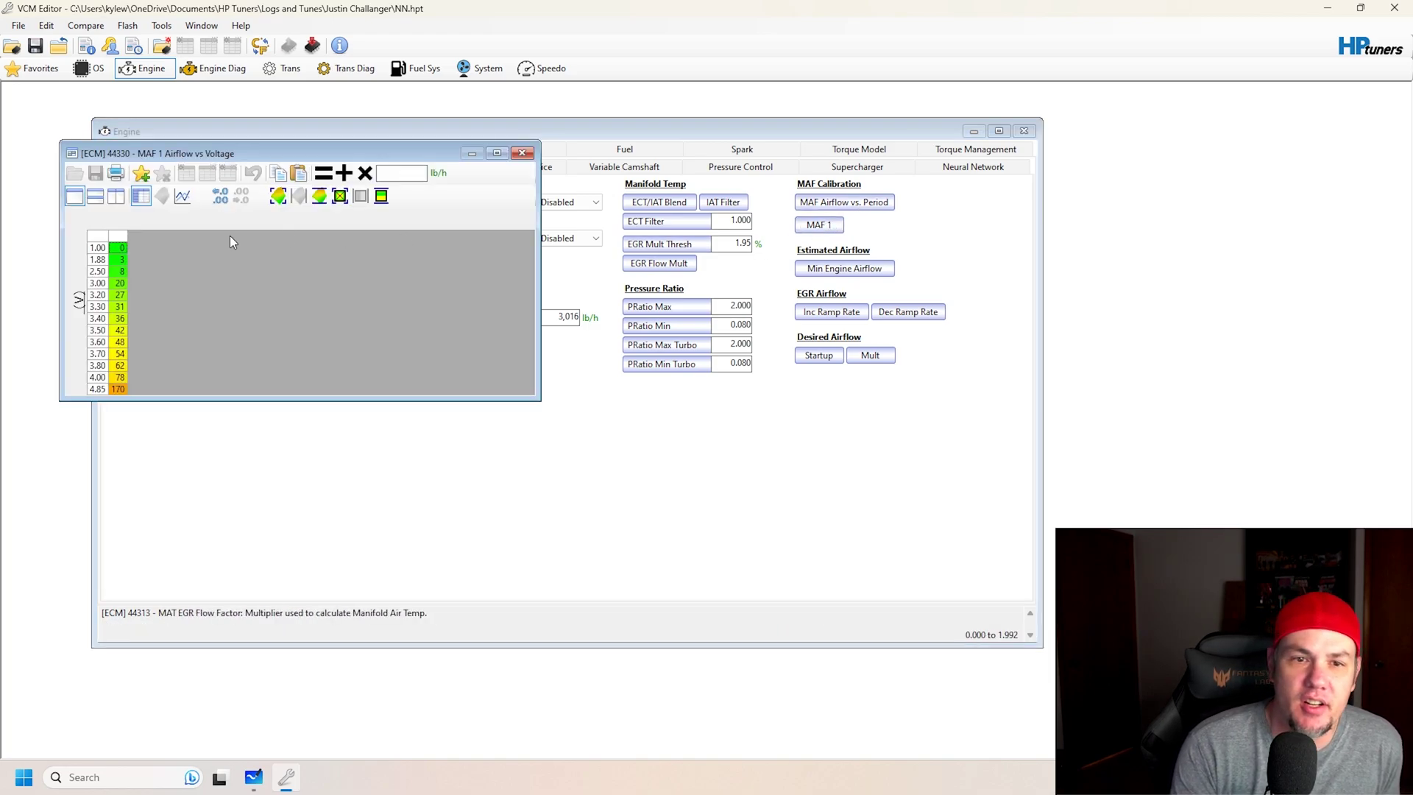
left_click(183, 196)
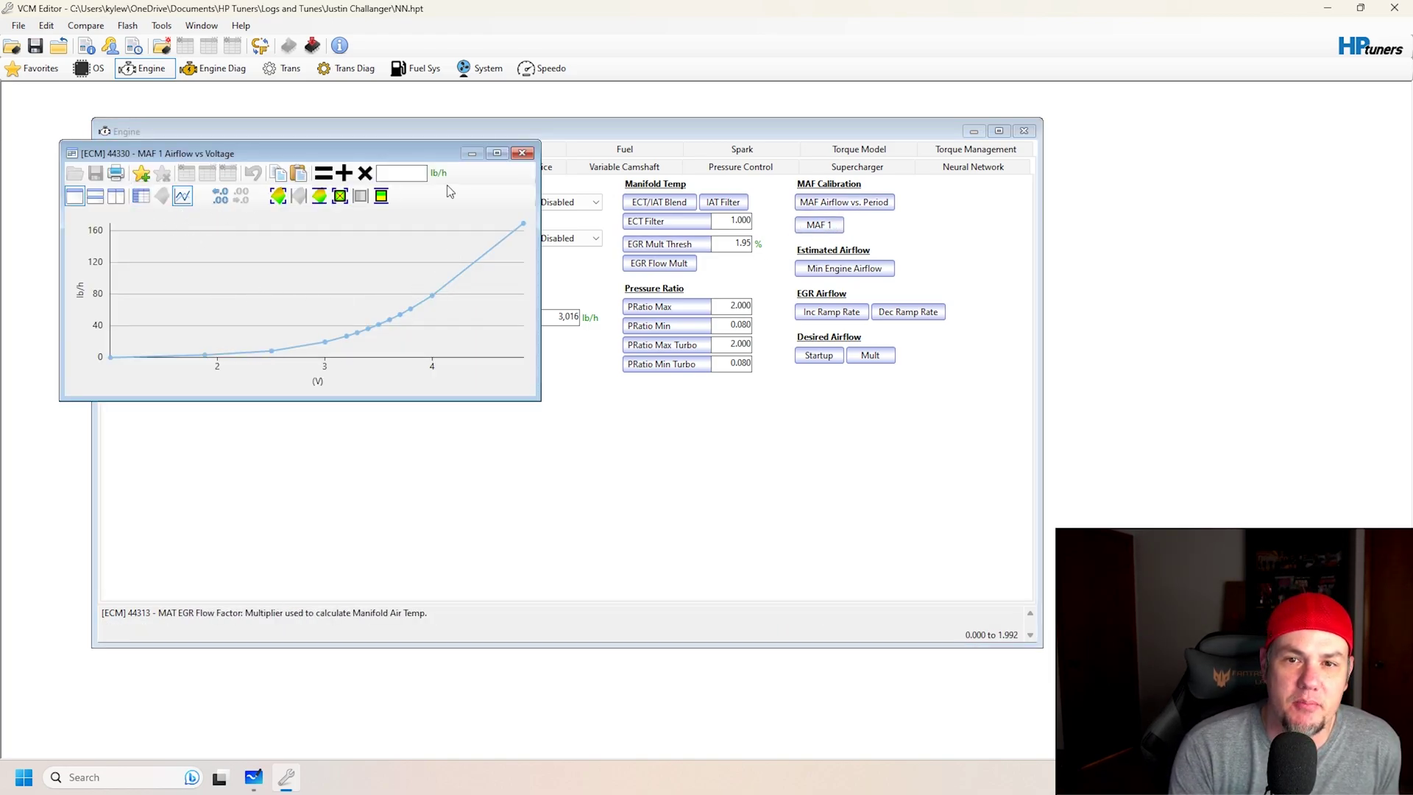
left_click(522, 153)
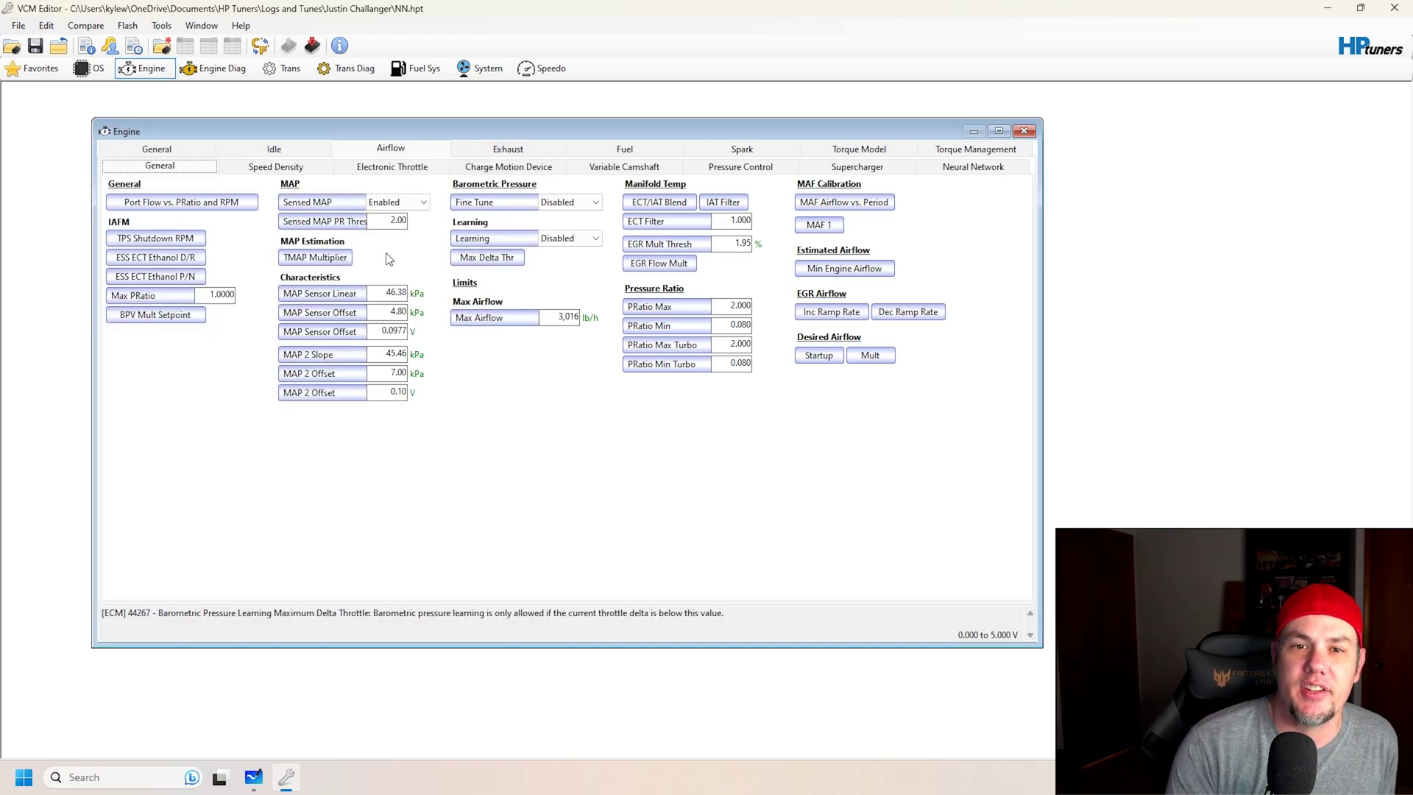
Check the Speed Density VE Bank 1 table, then the Electronic Throttle and Charge Motion Device pages.
left_click(266, 167)
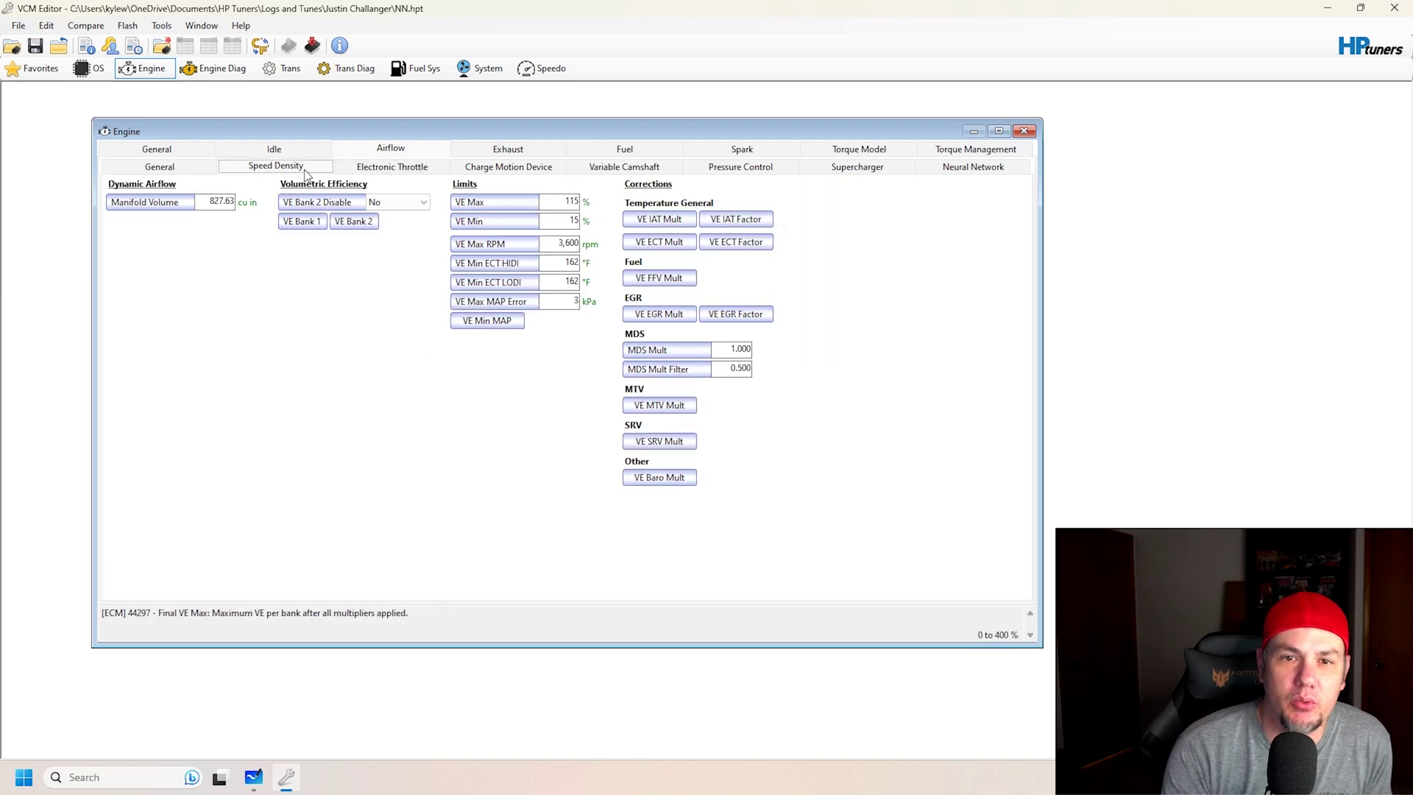
left_click(310, 224)
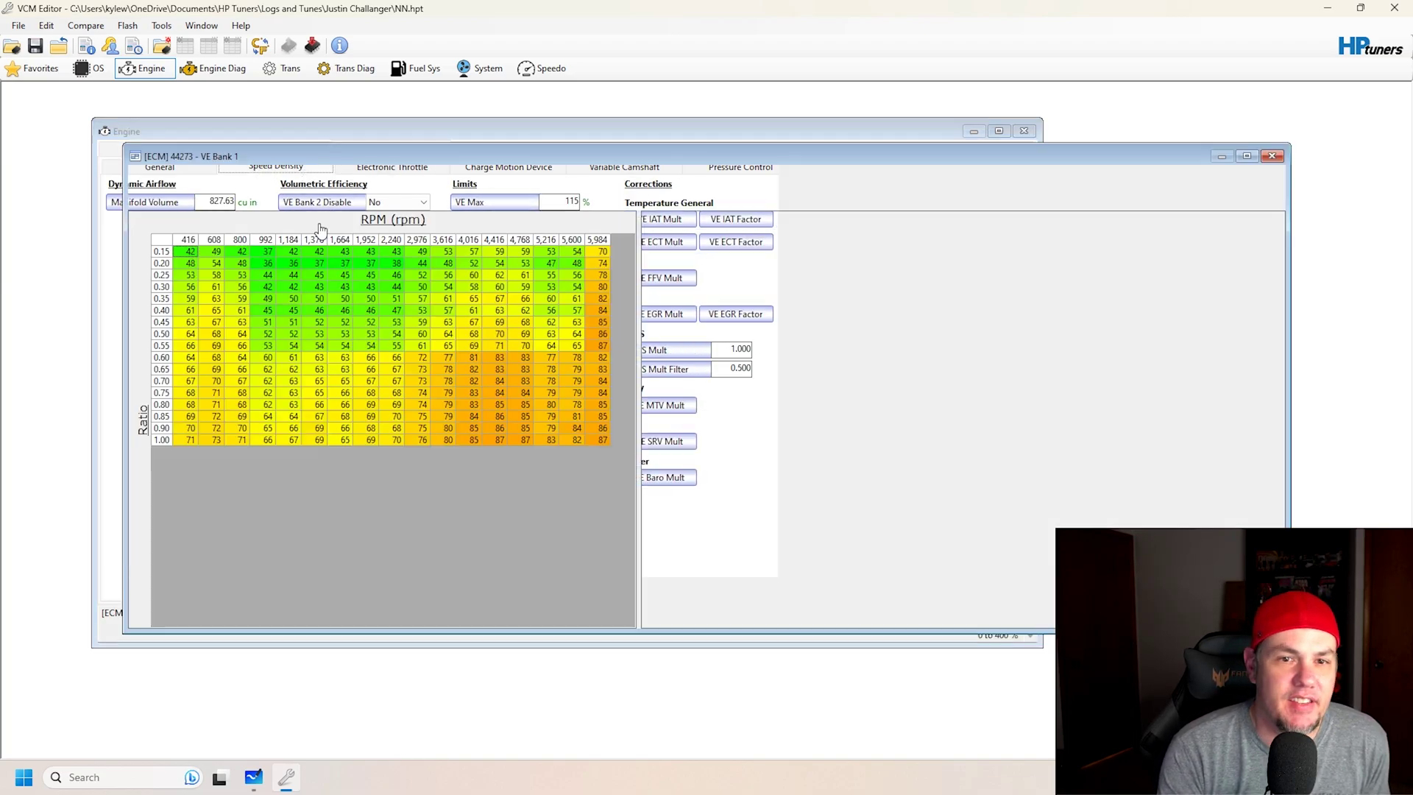
left_click(1272, 156)
left_click(379, 170)
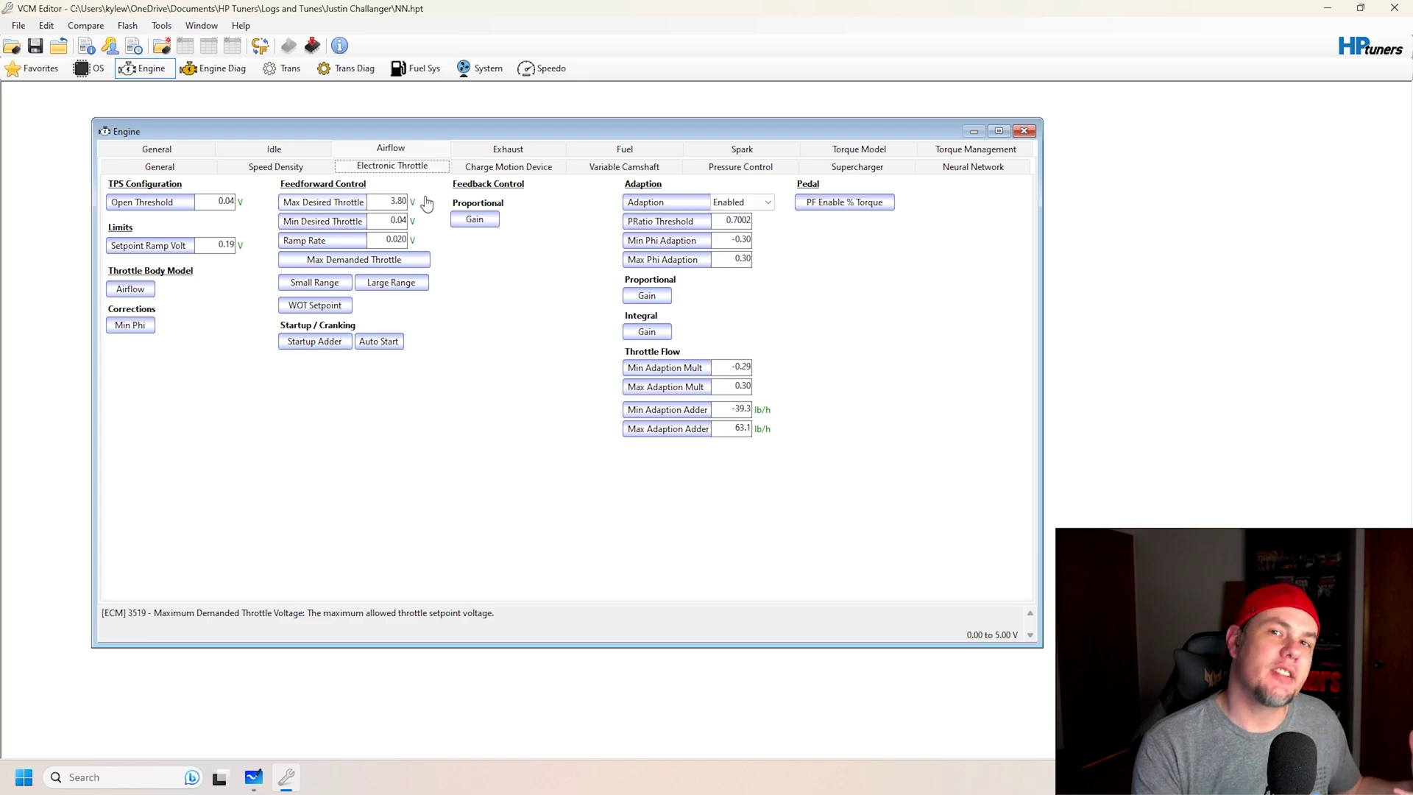
left_click(493, 169)
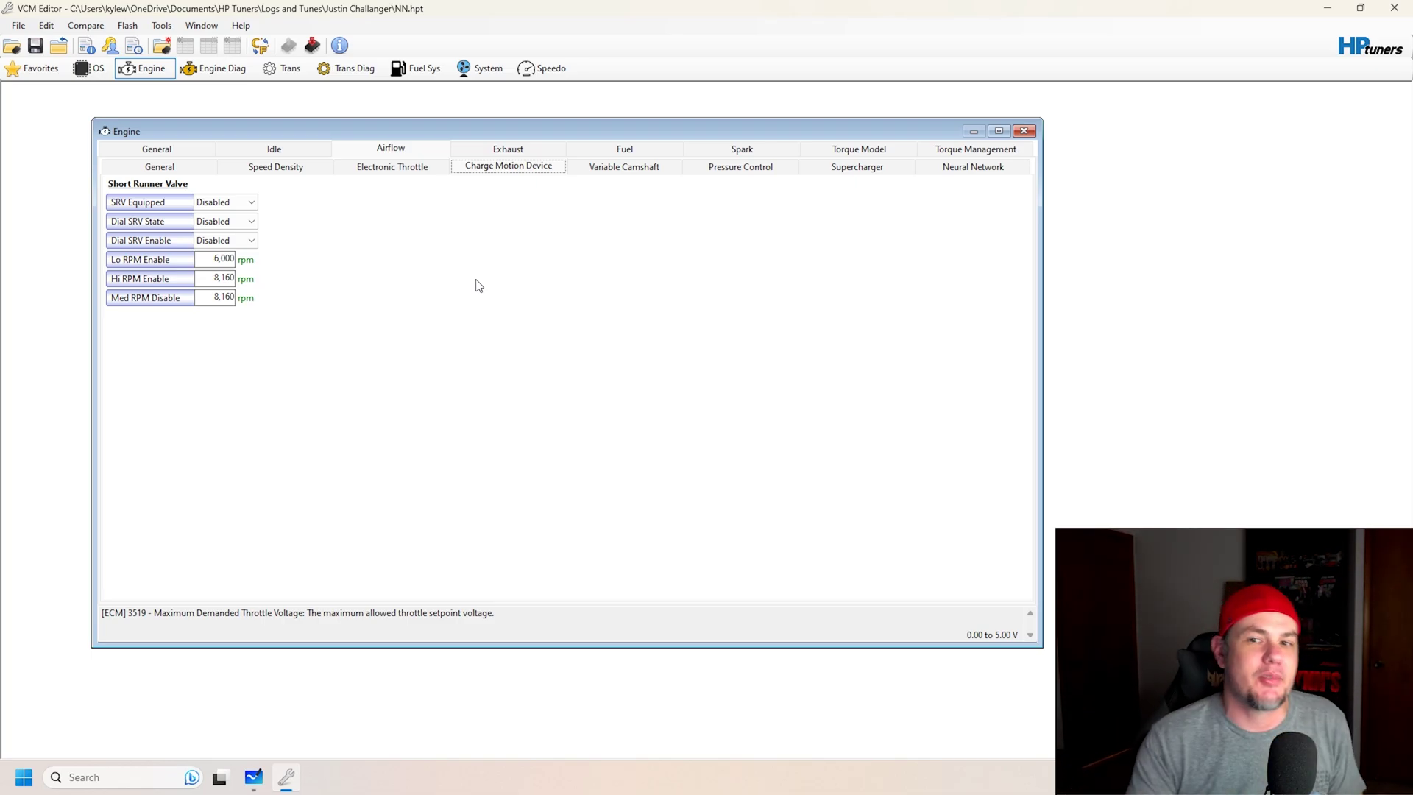
Check the Exhaust Cam Desired Angle Normal table, then the Pressure Control and Supercharger pages.
left_click(624, 169)
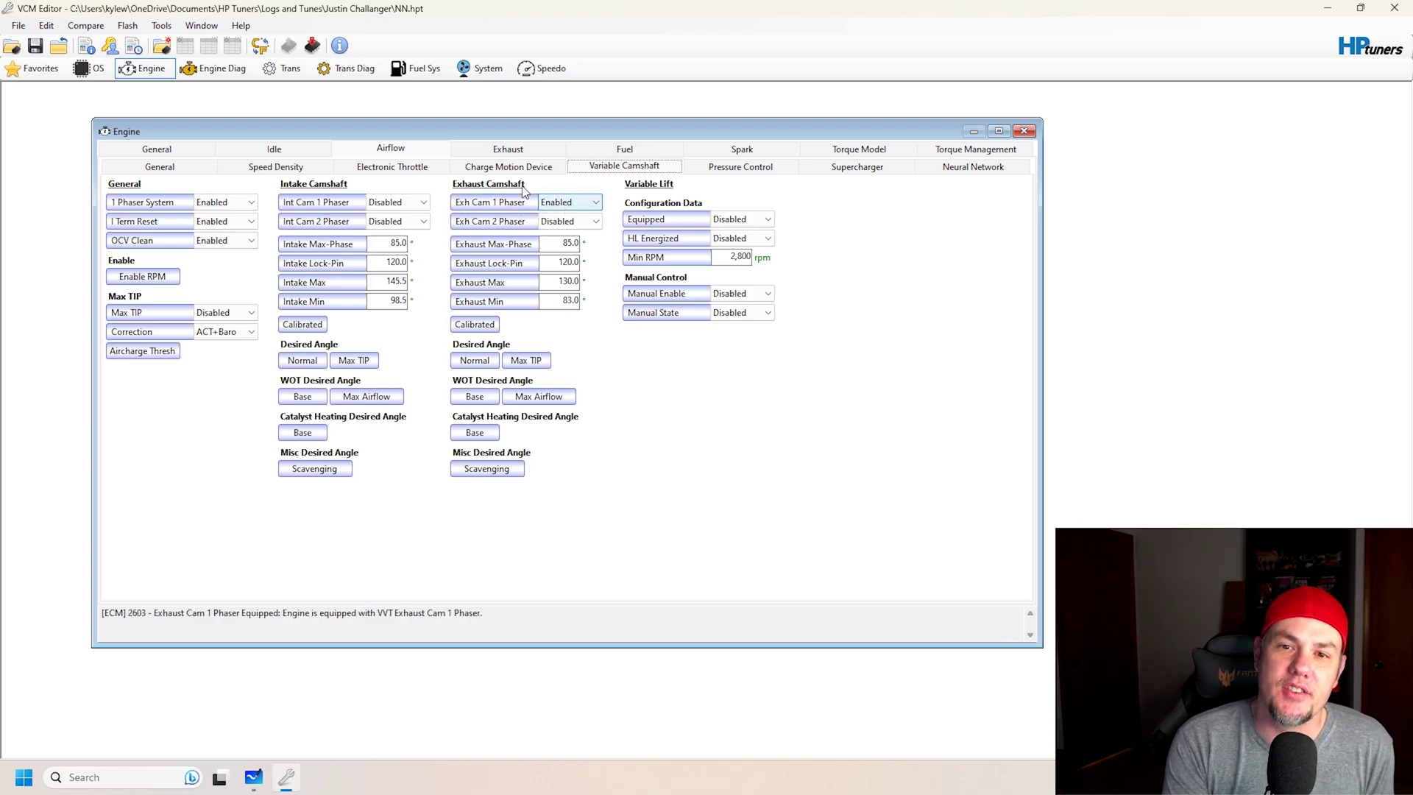
left_click(482, 360)
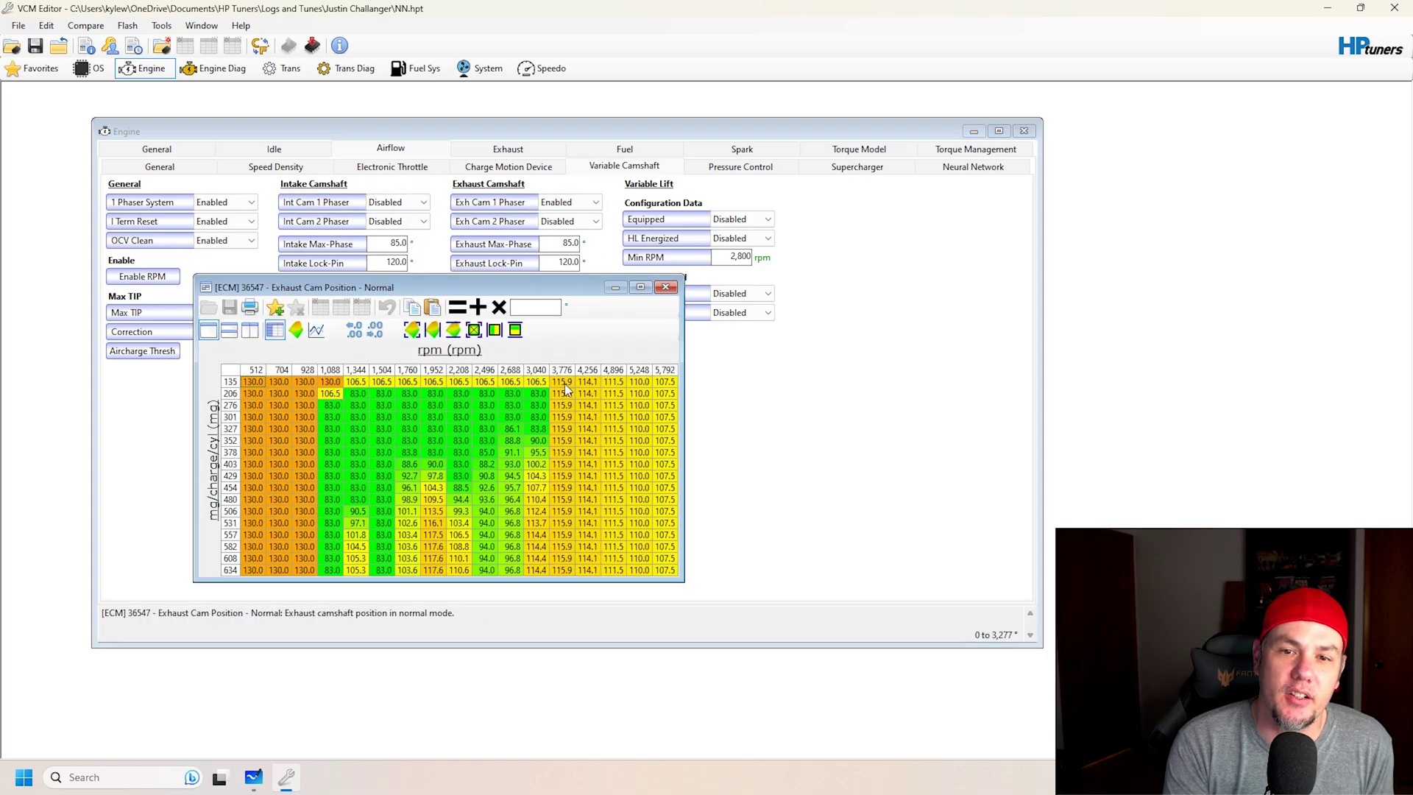
left_click(666, 288)
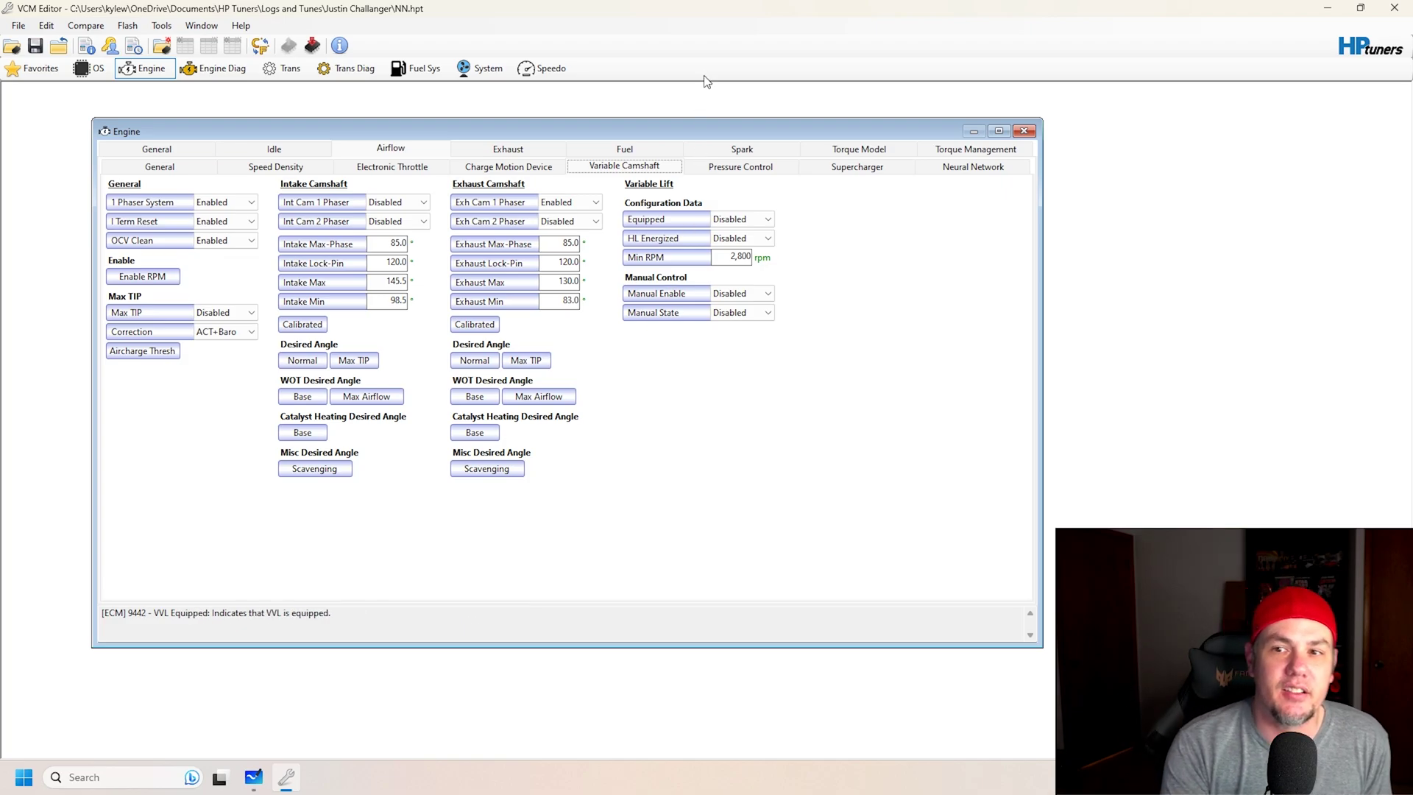
left_click(741, 166)
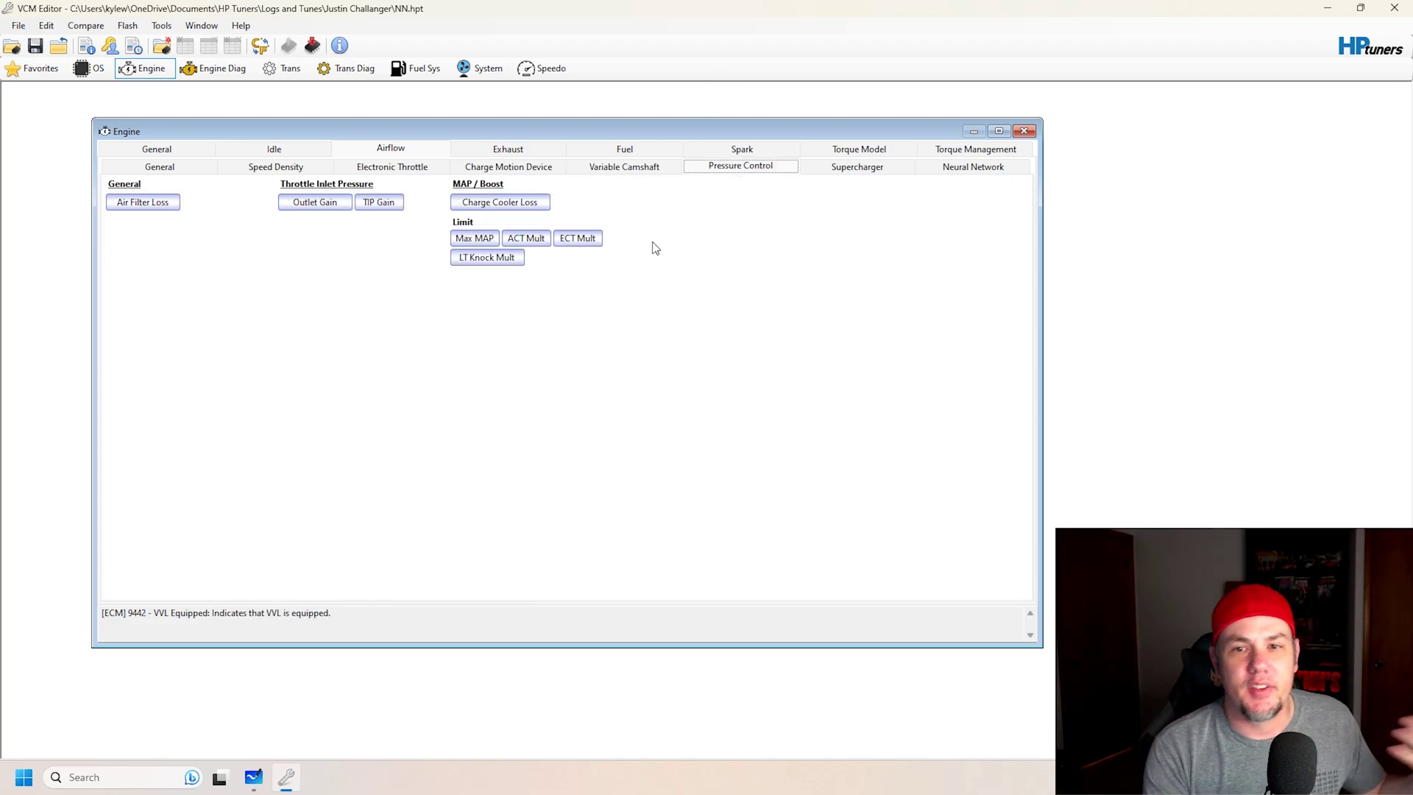
left_click(865, 168)
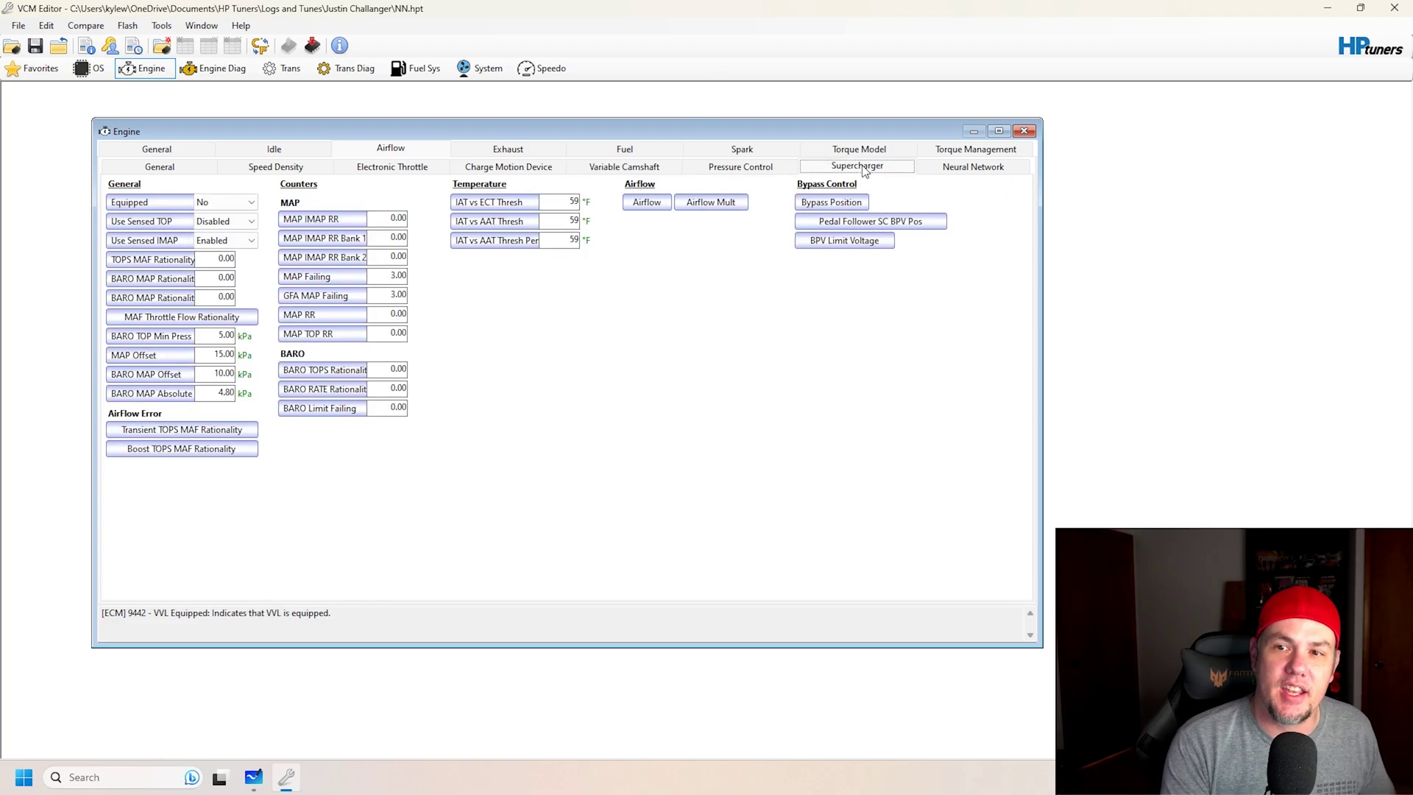
left_click(979, 169)
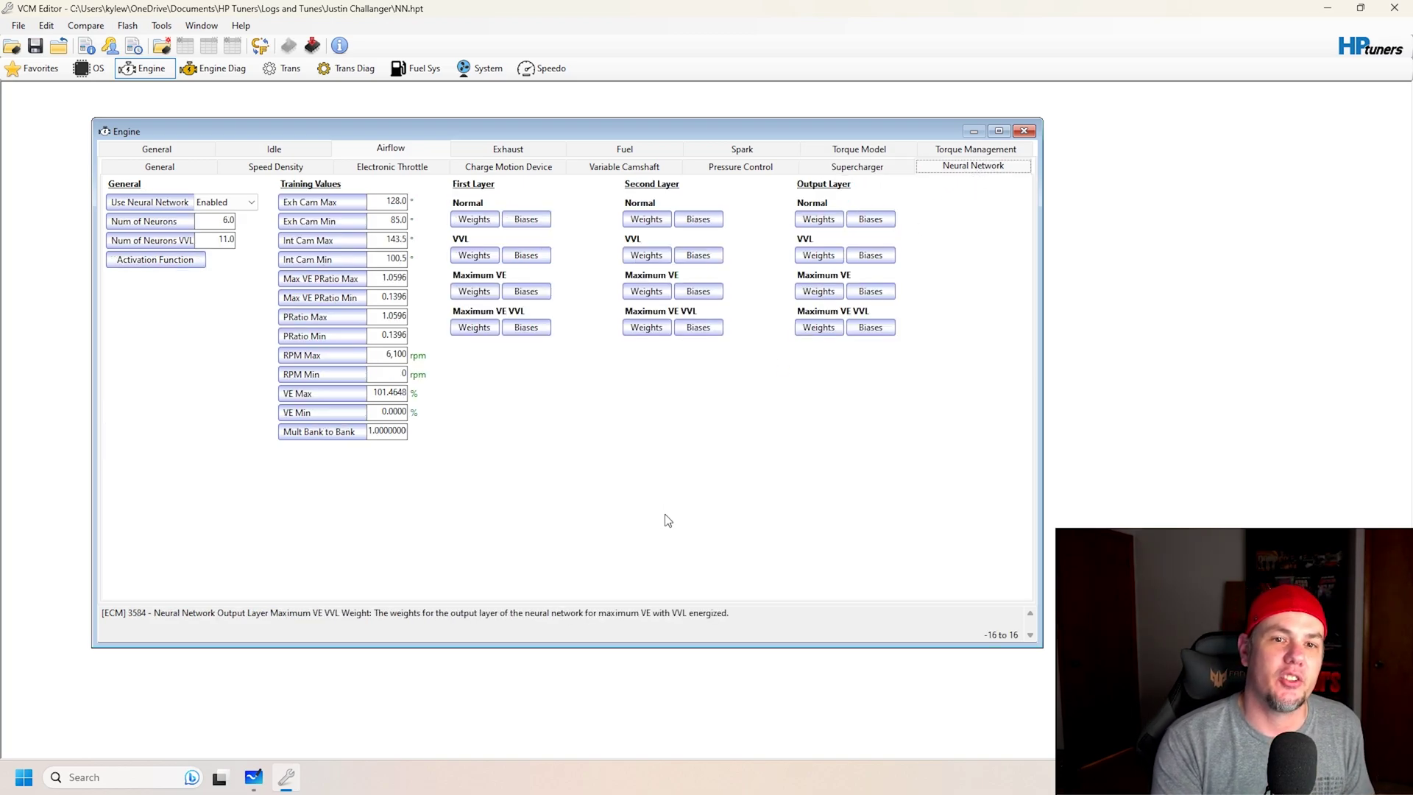